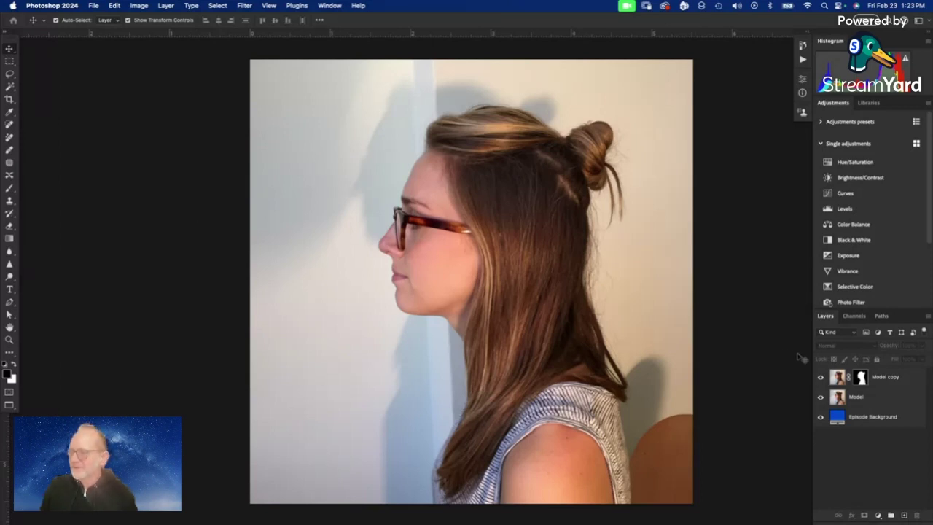
- Toggle the visibility of the Model layer to compare the masked cutout against the blue background
{"action": "left_click", "coordinate": [821, 397]}
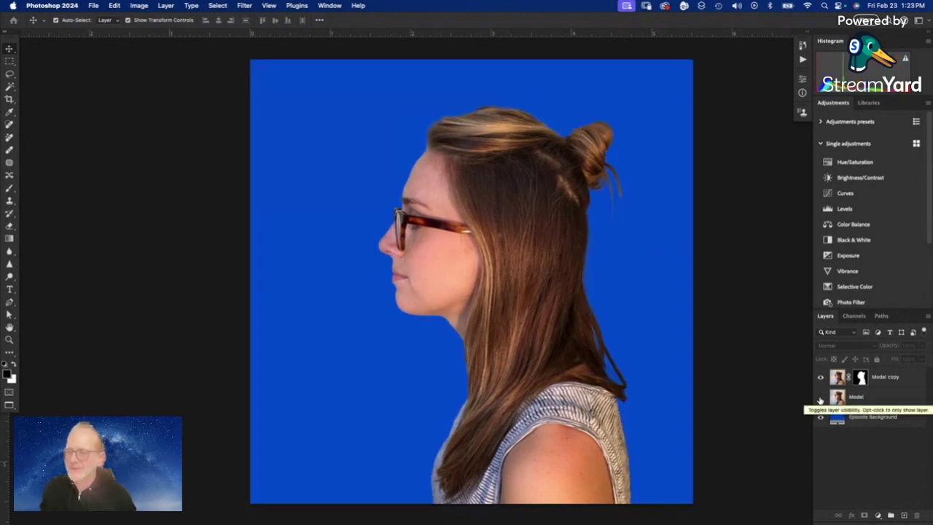
{"action": "left_click", "coordinate": [821, 398]}
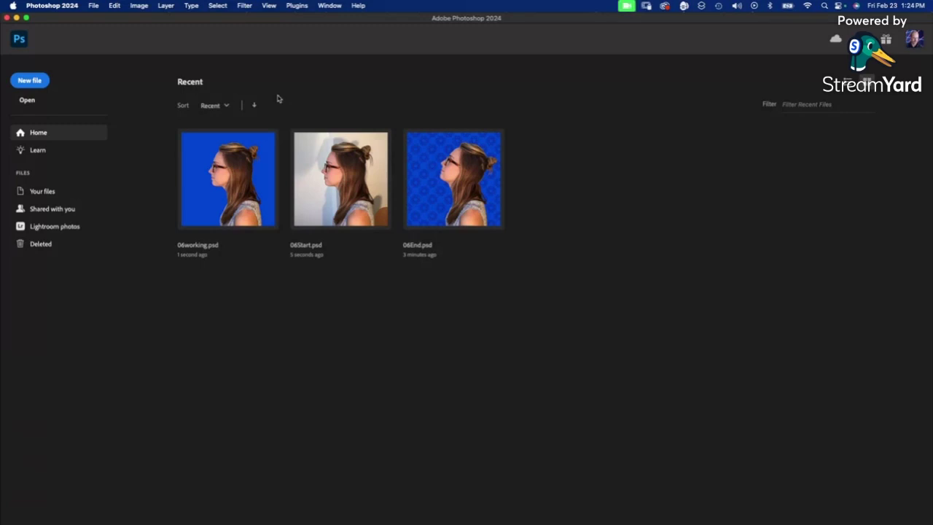
- Open the file 06Start.psd from the Lesson06 folder
{"action": "left_click", "coordinate": [93, 5]}
{"action": "left_click", "coordinate": [103, 28]}
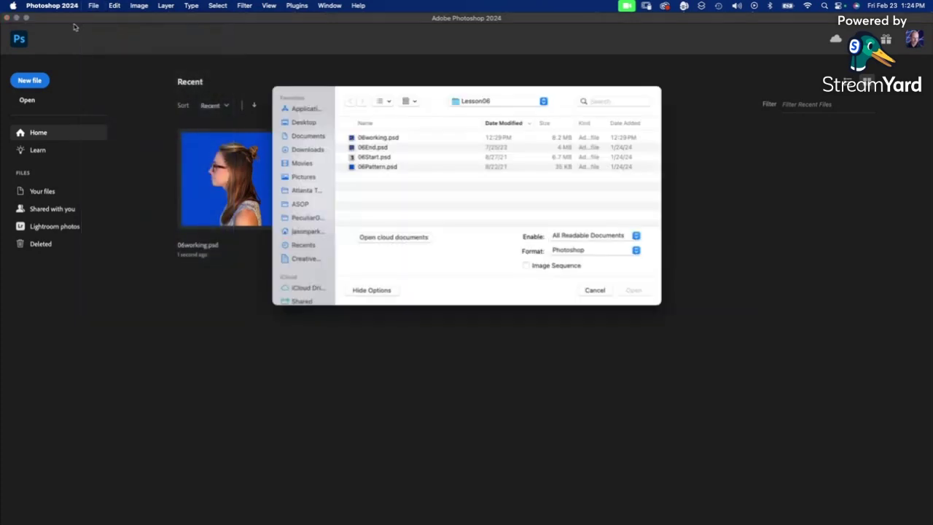
{"action": "double_click", "coordinate": [376, 161]}
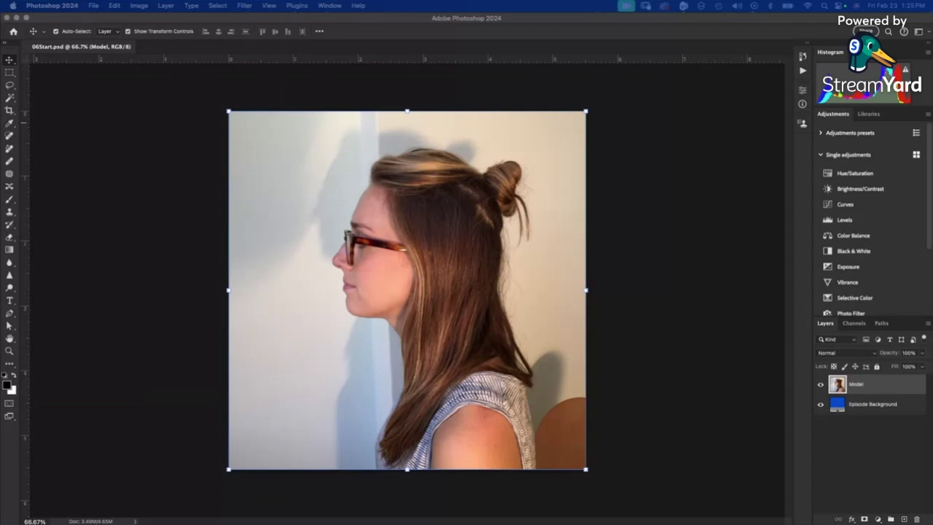
{"action": "left_click", "coordinate": [152, 154]}
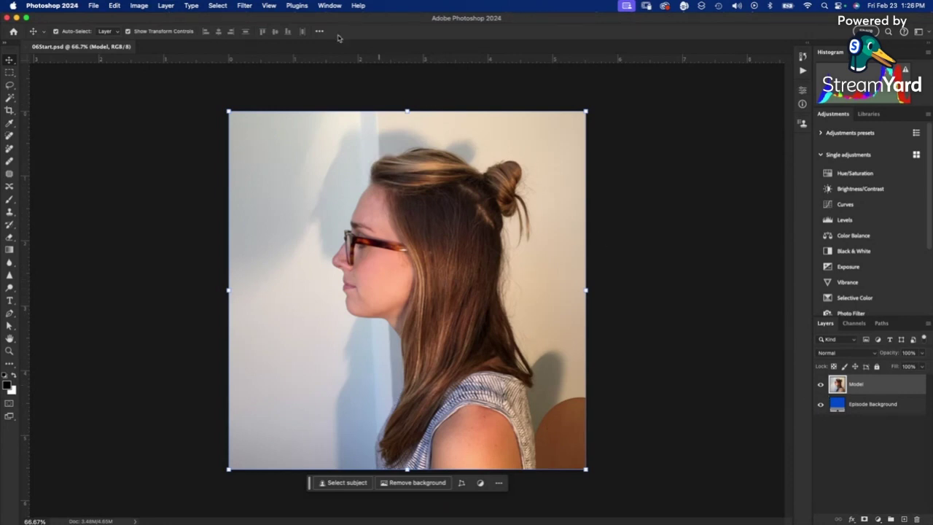
- Start Select and Mask on the Model layer with the Overlay view and run Select Subject on the woman
{"action": "left_click", "coordinate": [218, 5]}
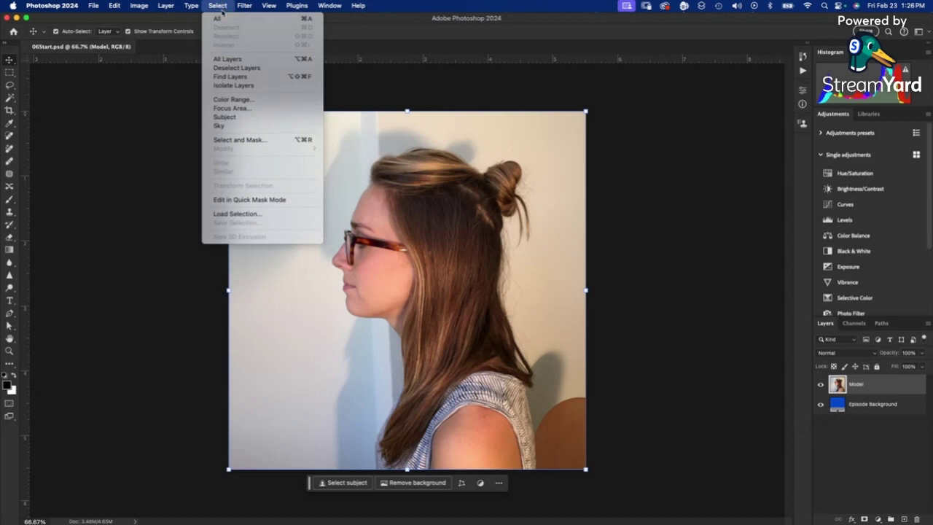
{"action": "left_click", "coordinate": [226, 140]}
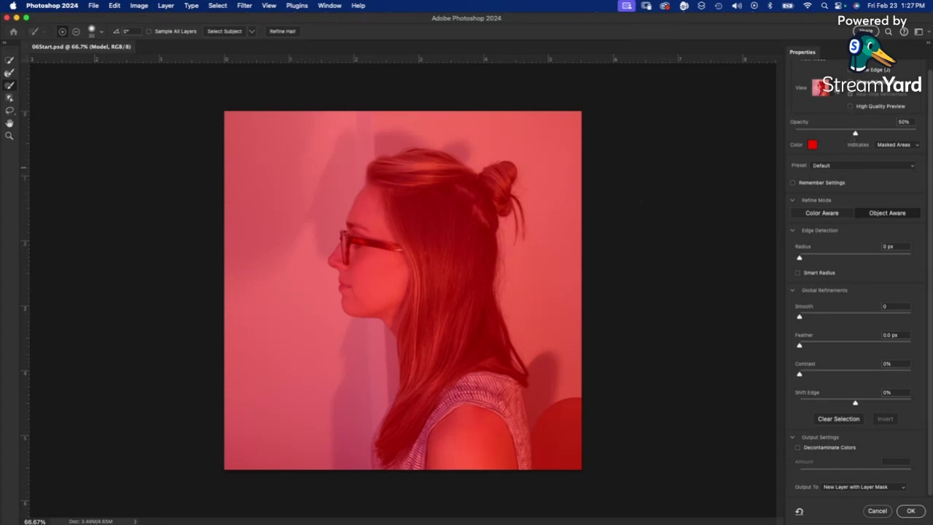
{"action": "left_click", "coordinate": [835, 90]}
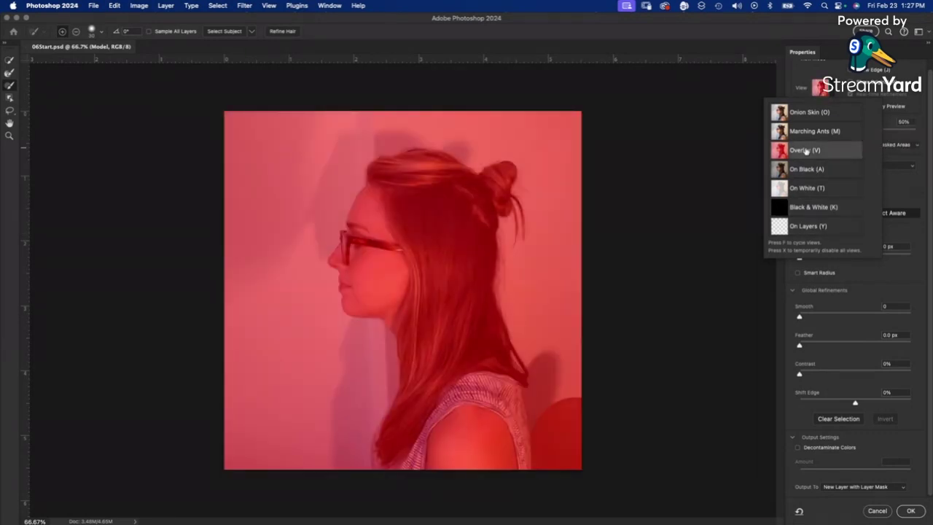
{"action": "left_click", "coordinate": [805, 150]}
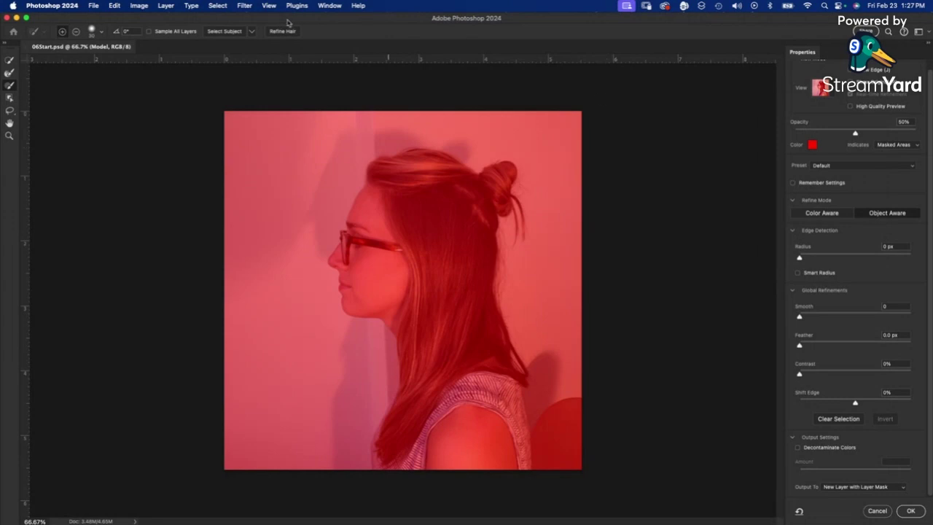
{"action": "left_click", "coordinate": [225, 32]}
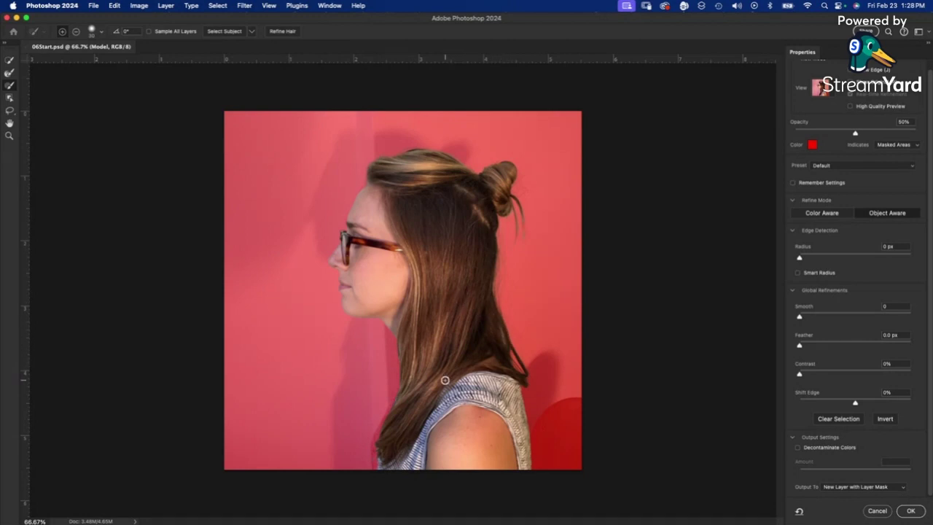
- Add the missed strip of striped shirt in front of the hair ends to the selection with the Quick Selection tool
{"action": "scroll", "coordinate": [444, 380], "scroll_direction": "up", "scroll_amount": 5}
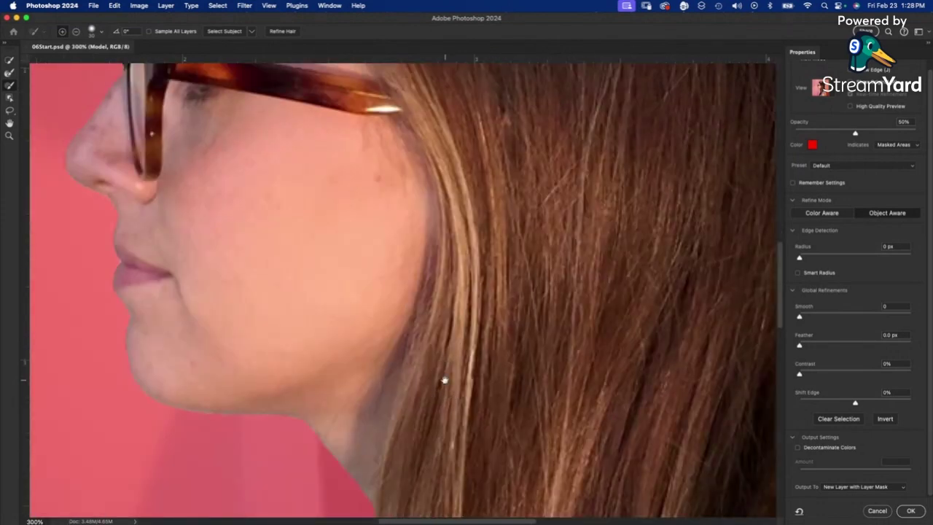
{"action": "left_click_drag", "start_coordinate": [444, 380], "coordinate": [480, 48]}
{"action": "left_click_drag", "start_coordinate": [450, 115], "coordinate": [402, 223]}
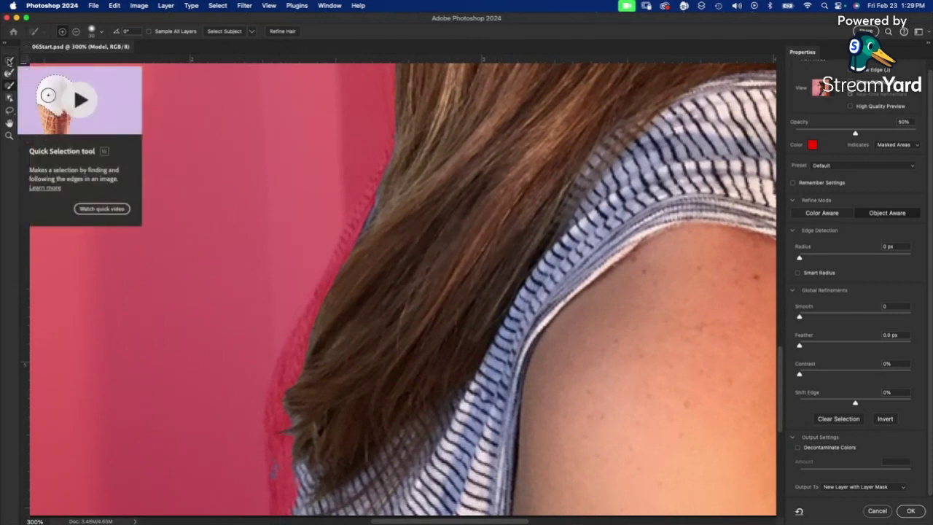
{"action": "left_click", "coordinate": [9, 61]}
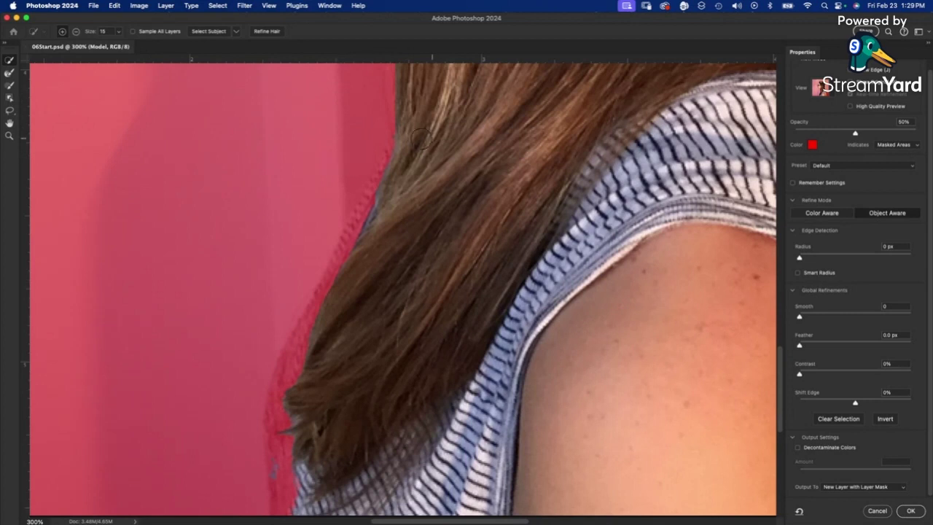
{"action": "left_click_drag", "start_coordinate": [401, 146], "coordinate": [343, 263]}
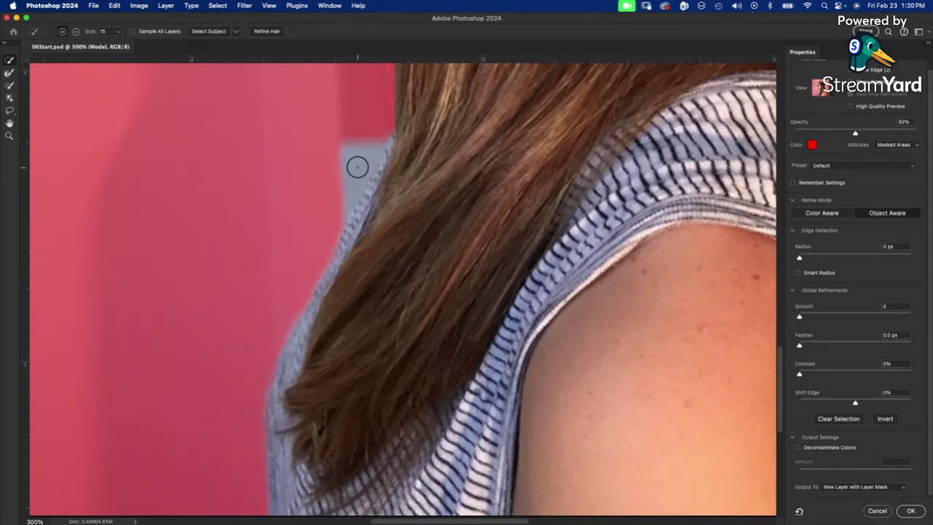
- Subtract the excess wall area beside the upper front edge of the shirt from the selection
{"action": "key", "text": "alt"}
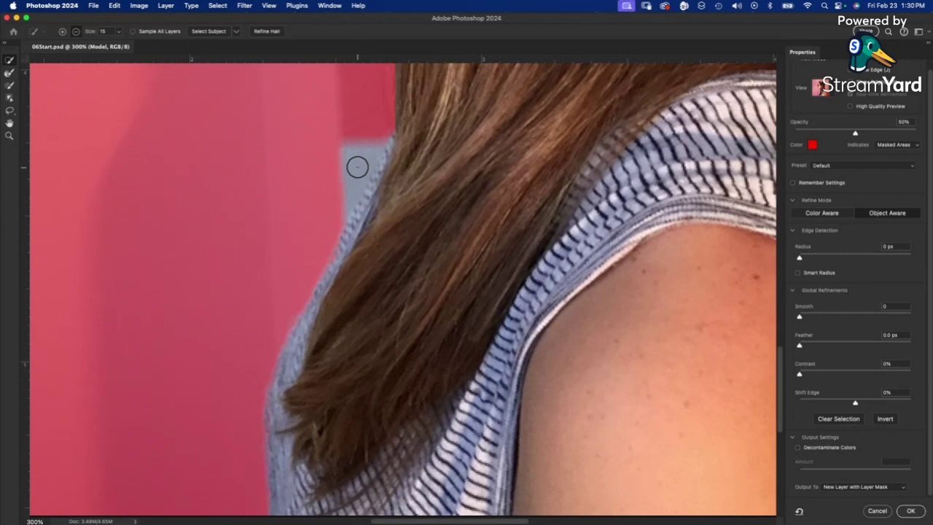
{"action": "left_click_drag", "start_coordinate": [358, 167], "coordinate": [354, 138]}
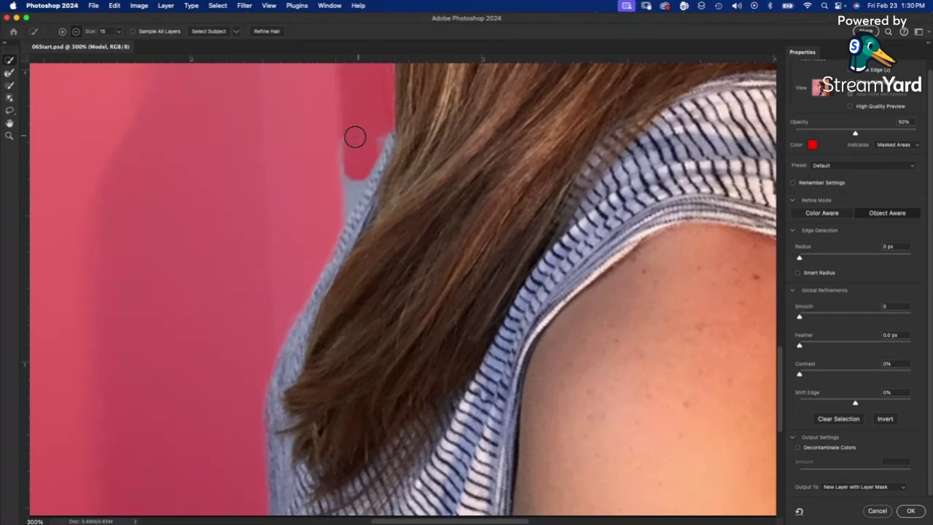
{"action": "mouse_move", "coordinate": [332, 187]}
{"action": "left_mouse_down"}
{"action": "mouse_move", "coordinate": [323, 214]}
{"action": "mouse_move", "coordinate": [336, 192]}
{"action": "left_mouse_up"}
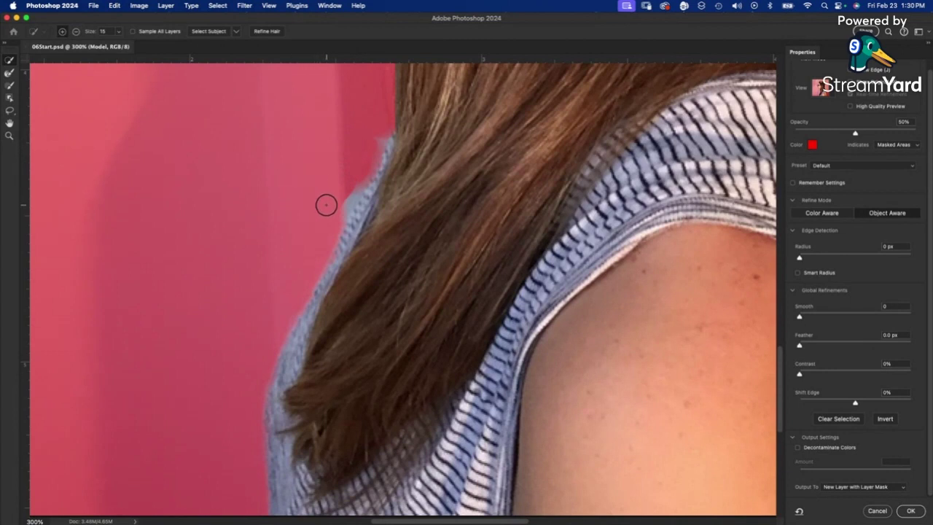
{"action": "left_click", "coordinate": [346, 209]}
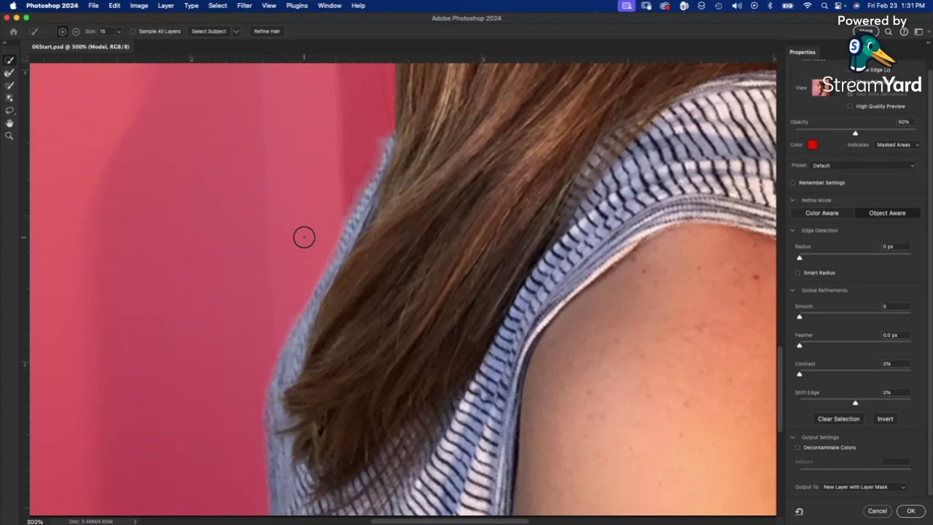
- Fit the whole image on screen and switch the view mode to On Layers
{"action": "key", "text": "super+0"}
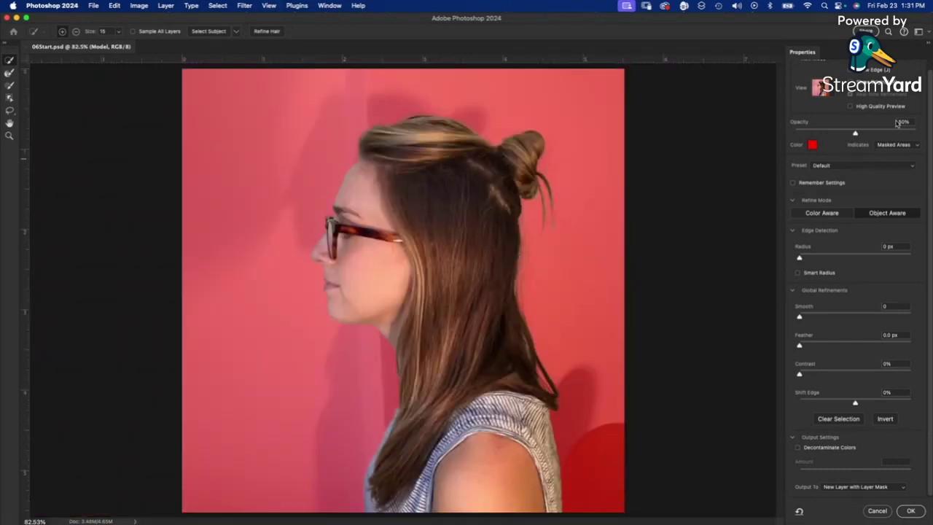
{"action": "left_click", "coordinate": [835, 88]}
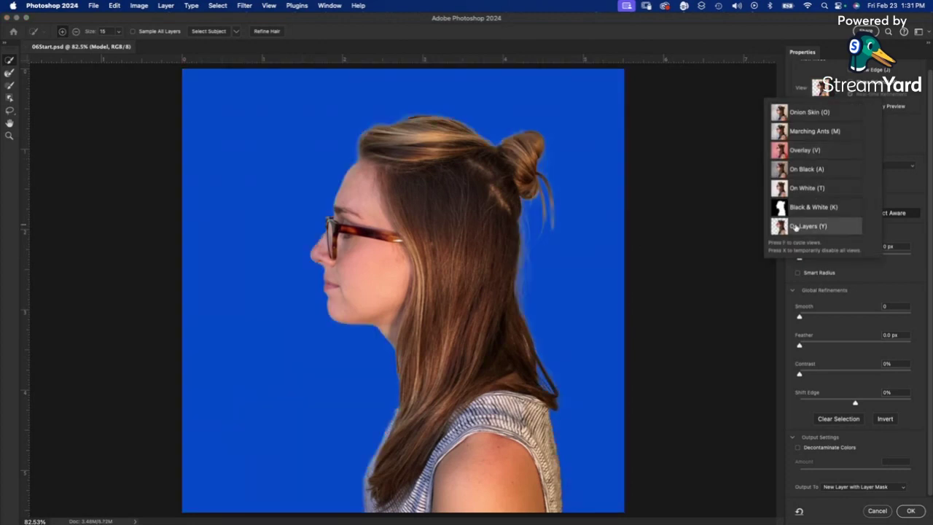
{"action": "left_click", "coordinate": [717, 228]}
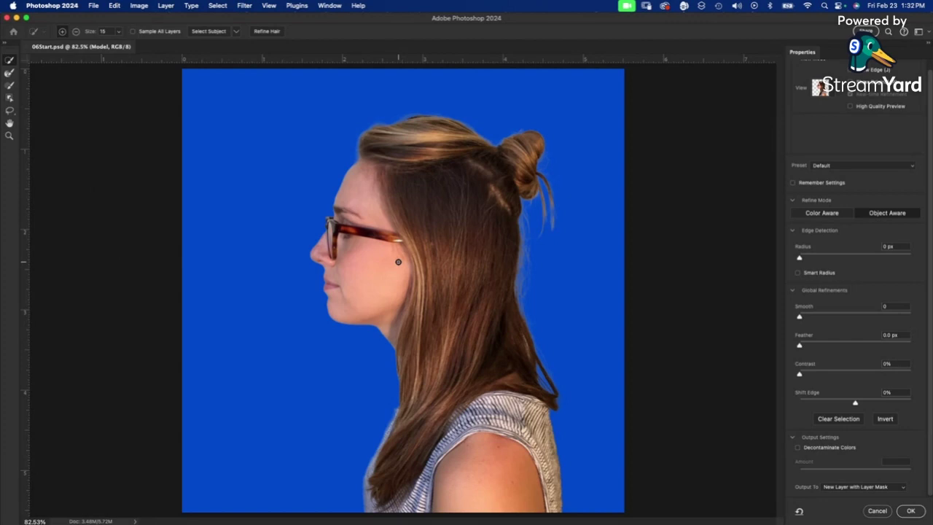
- Examine the cutout edges close up along the chin, neck, shirt front and the hair at the back
{"action": "scroll", "coordinate": [398, 262], "scroll_direction": "up", "scroll_amount": 5}
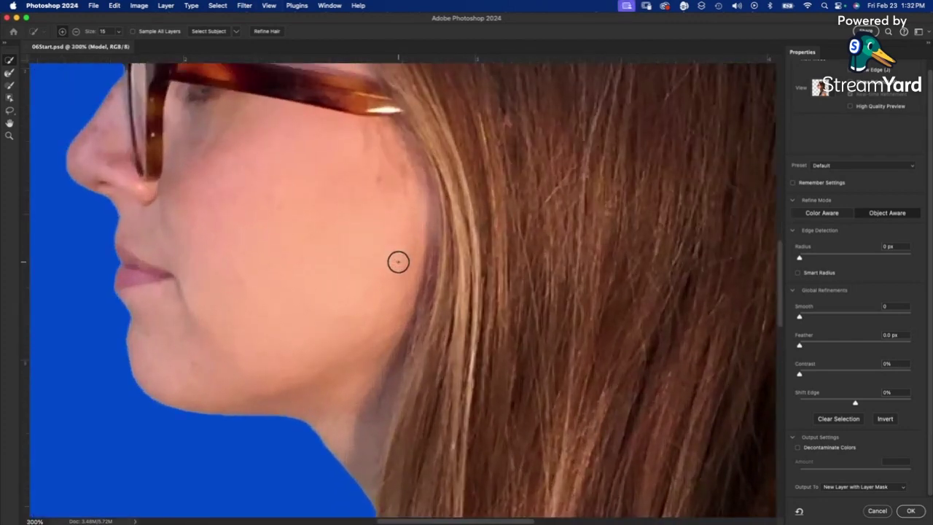
{"action": "scroll", "coordinate": [398, 261], "scroll_direction": "up", "scroll_amount": 2}
{"action": "scroll", "coordinate": [396, 261], "scroll_direction": "left", "scroll_amount": 5}
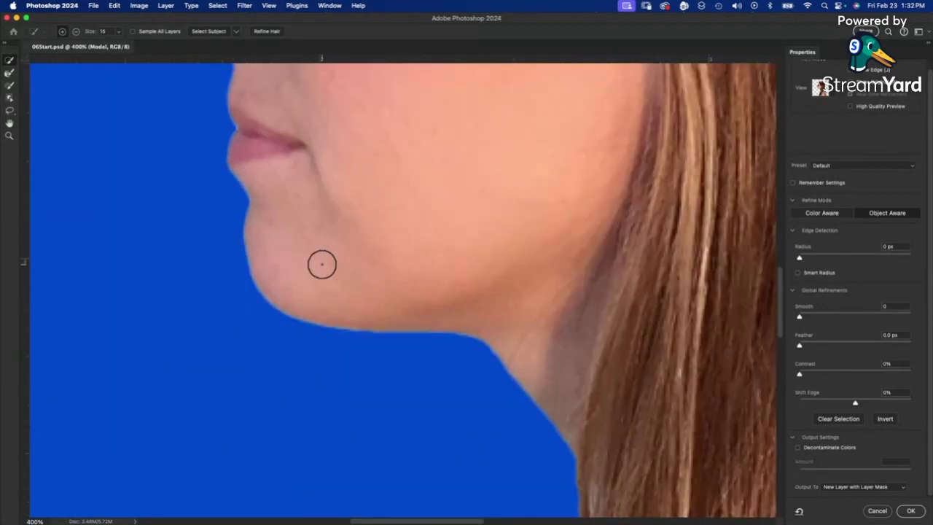
{"action": "scroll", "coordinate": [432, 279], "scroll_direction": "down", "scroll_amount": 5}
{"action": "scroll", "coordinate": [432, 280], "scroll_direction": "right", "scroll_amount": 5}
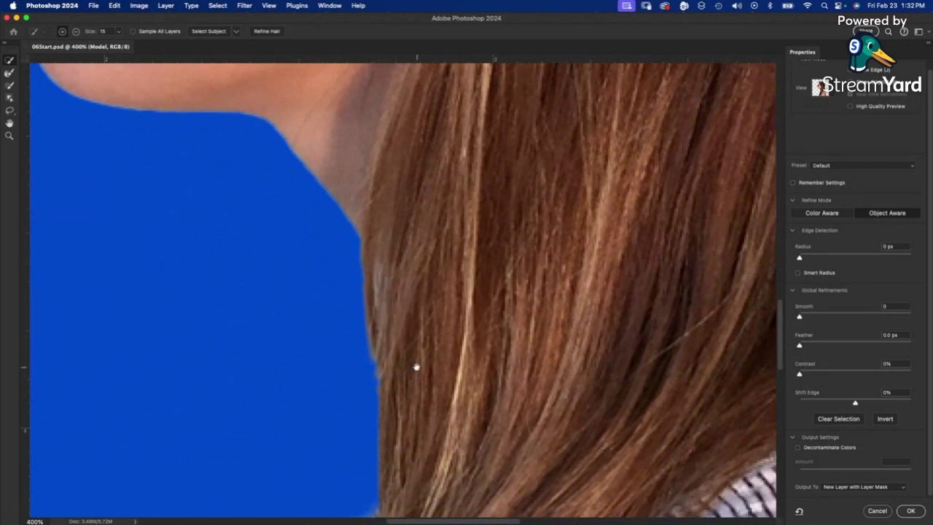
{"action": "left_click_drag", "start_coordinate": [417, 367], "coordinate": [379, 158]}
{"action": "scroll", "coordinate": [382, 165], "scroll_direction": "down", "scroll_amount": 5}
{"action": "scroll", "coordinate": [381, 165], "scroll_direction": "right", "scroll_amount": 2}
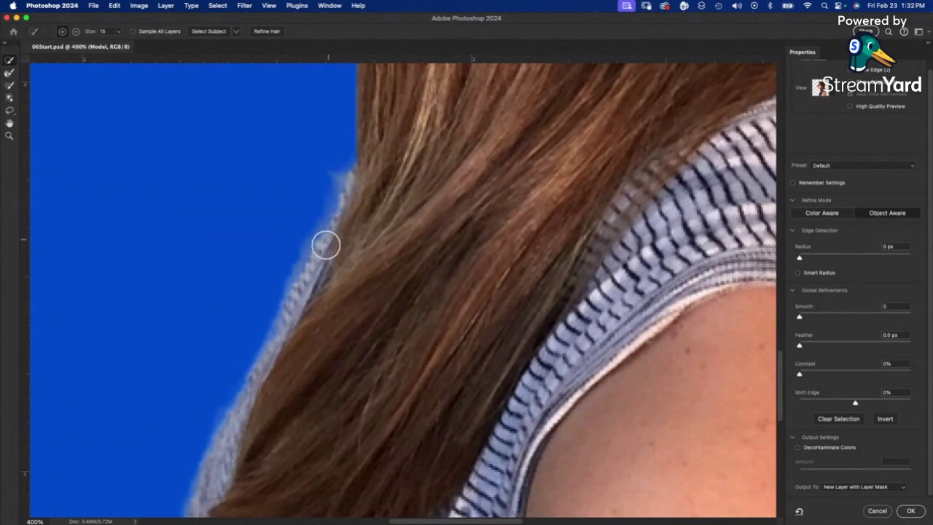
{"action": "scroll", "coordinate": [308, 296], "scroll_direction": "down", "scroll_amount": 5}
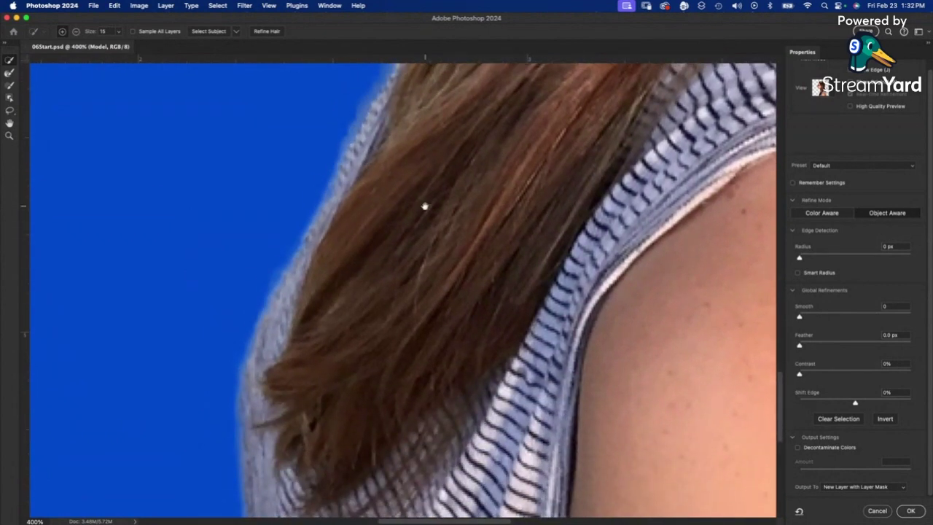
{"action": "scroll", "coordinate": [425, 206], "scroll_direction": "up", "scroll_amount": 4}
{"action": "scroll", "coordinate": [70, 502], "scroll_direction": "right", "scroll_amount": 10}
{"action": "scroll", "coordinate": [298, 190], "scroll_direction": "left", "scroll_amount": 5}
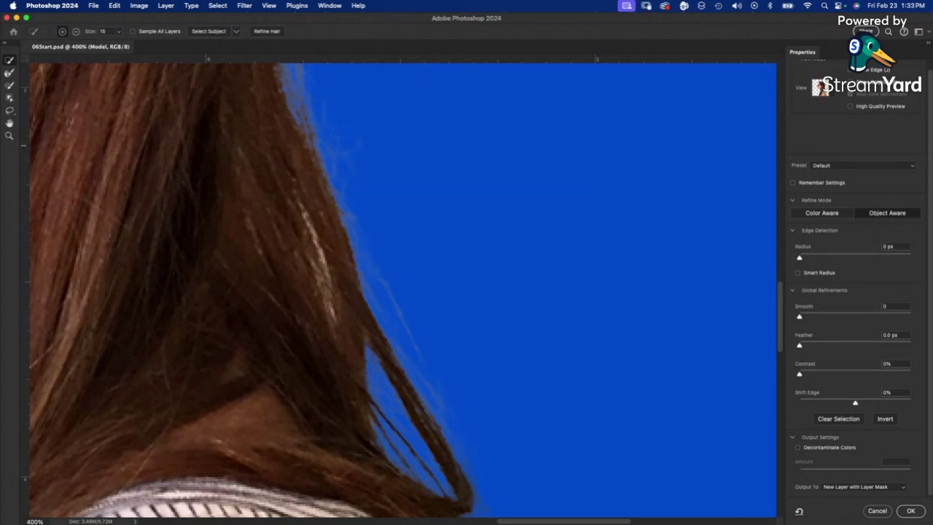
- Paint with the Refine Edge Brush at 20 px over the inner gaps and loose strands of the lower back hair
{"action": "left_click", "coordinate": [9, 74]}
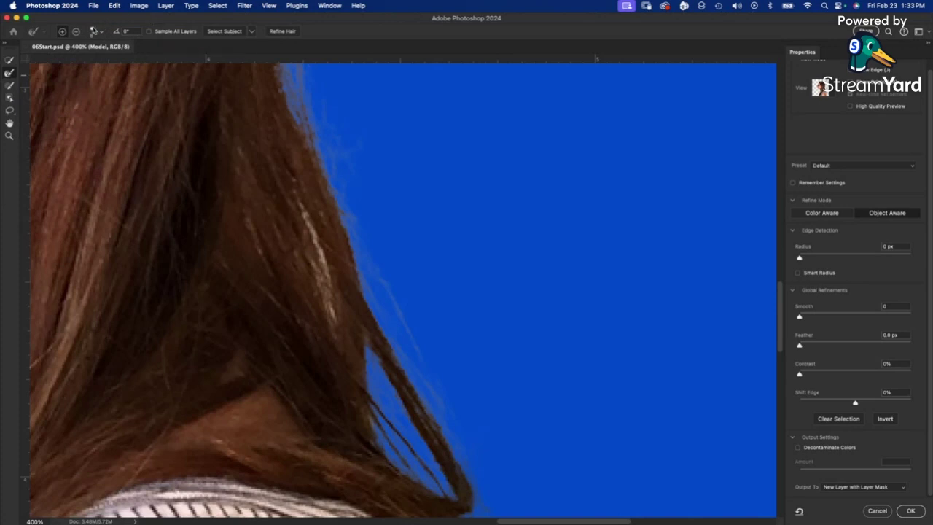
{"action": "left_click", "coordinate": [101, 33]}
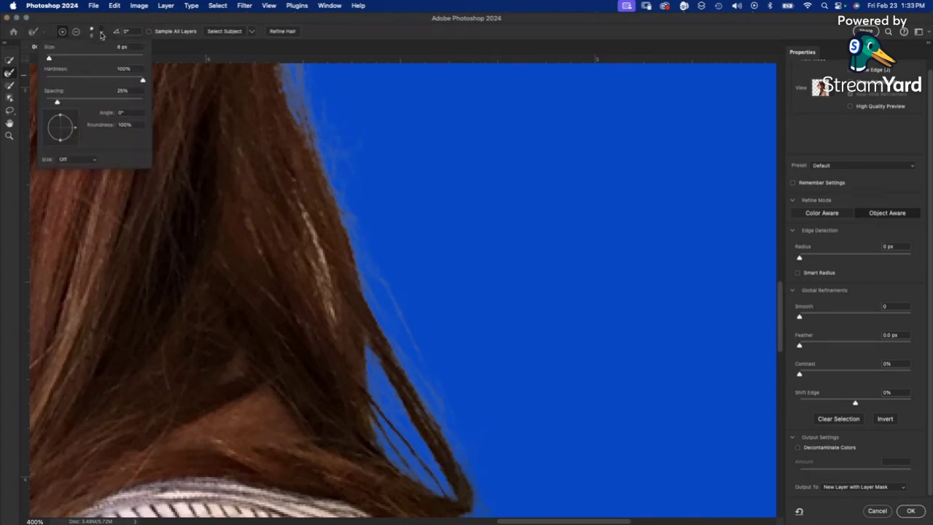
{"action": "type", "text": "20"}
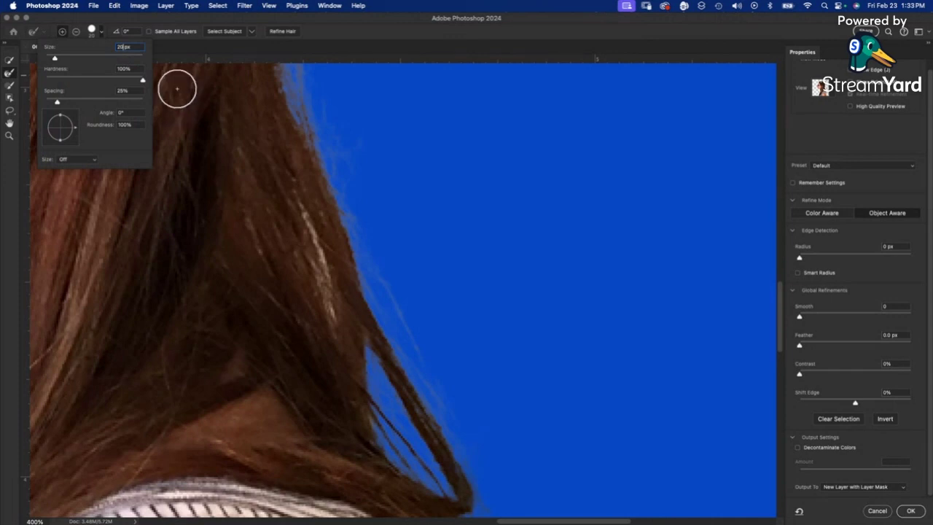
{"action": "key", "text": "Return"}
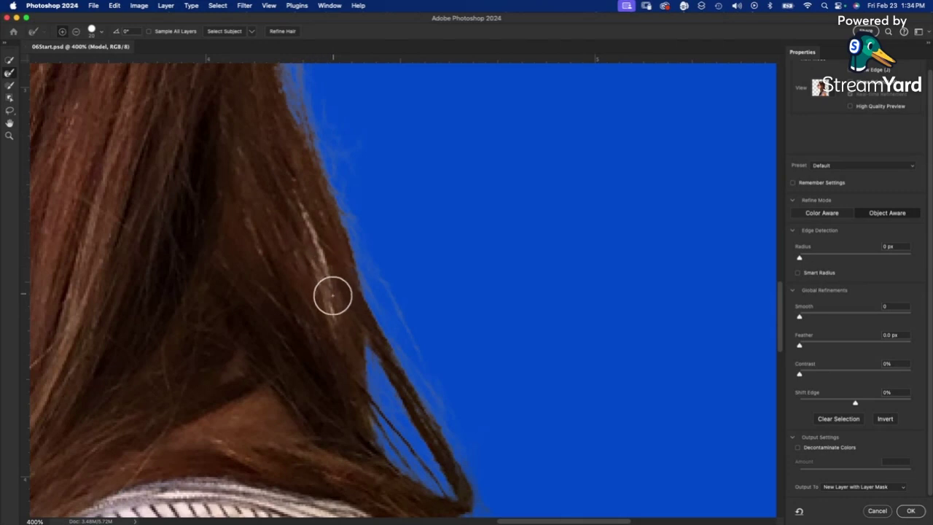
{"action": "mouse_move", "coordinate": [272, 167]}
{"action": "left_mouse_down"}
{"action": "mouse_move", "coordinate": [327, 290]}
{"action": "mouse_move", "coordinate": [346, 216]}
{"action": "mouse_move", "coordinate": [285, 125]}
{"action": "left_mouse_up"}
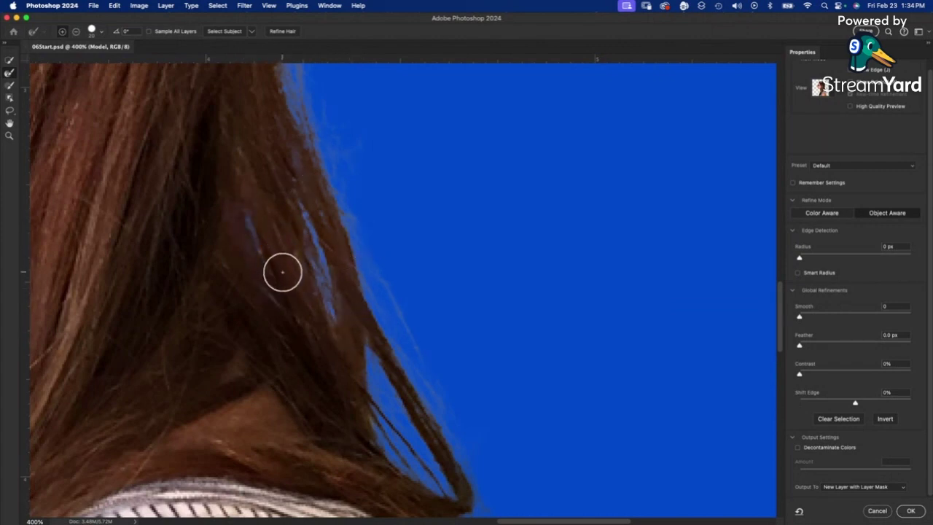
{"action": "mouse_move", "coordinate": [346, 213]}
{"action": "left_mouse_down"}
{"action": "mouse_move", "coordinate": [342, 202]}
{"action": "mouse_move", "coordinate": [421, 382]}
{"action": "mouse_move", "coordinate": [442, 488]}
{"action": "mouse_move", "coordinate": [377, 369]}
{"action": "mouse_move", "coordinate": [373, 423]}
{"action": "mouse_move", "coordinate": [381, 307]}
{"action": "mouse_move", "coordinate": [333, 172]}
{"action": "mouse_move", "coordinate": [283, 76]}
{"action": "left_mouse_up"}
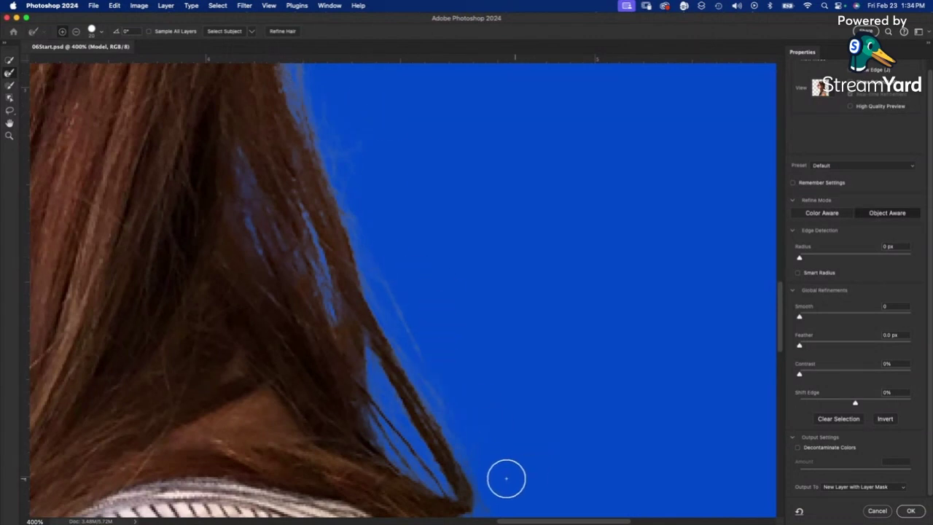
- Fit the whole image on screen and switch the view mode to Black & White
{"action": "scroll", "coordinate": [416, 258], "scroll_direction": "up", "scroll_amount": 5}
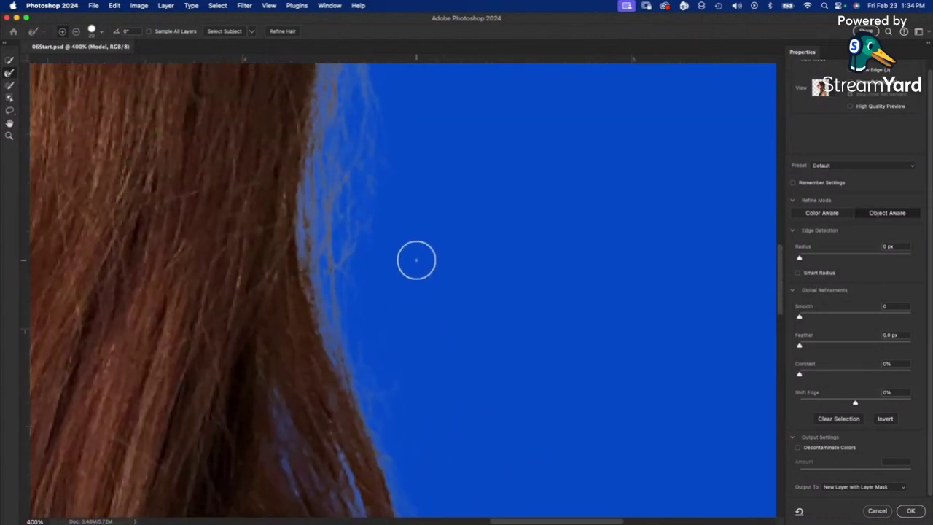
{"action": "scroll", "coordinate": [265, 214], "scroll_direction": "up", "scroll_amount": 5}
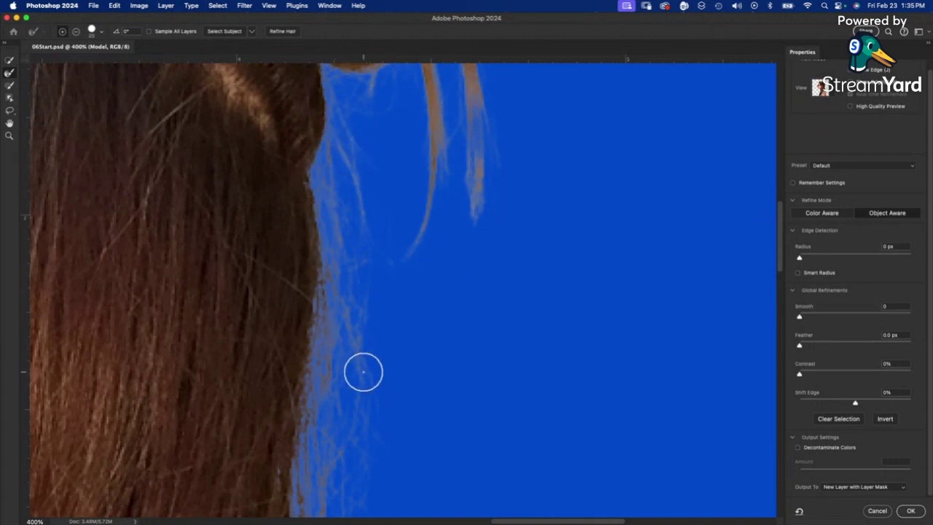
{"action": "scroll", "coordinate": [387, 311], "scroll_direction": "down", "scroll_amount": 1}
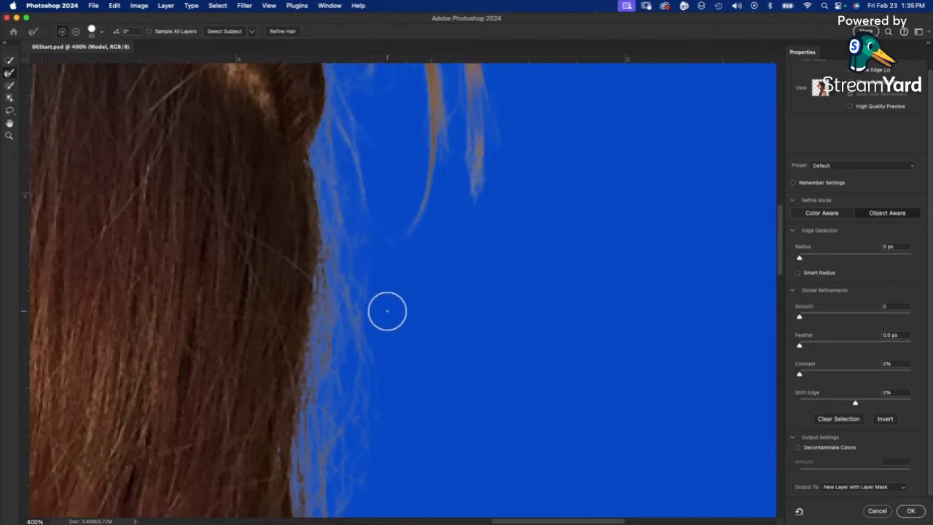
{"action": "scroll", "coordinate": [388, 312], "scroll_direction": "down", "scroll_amount": 5}
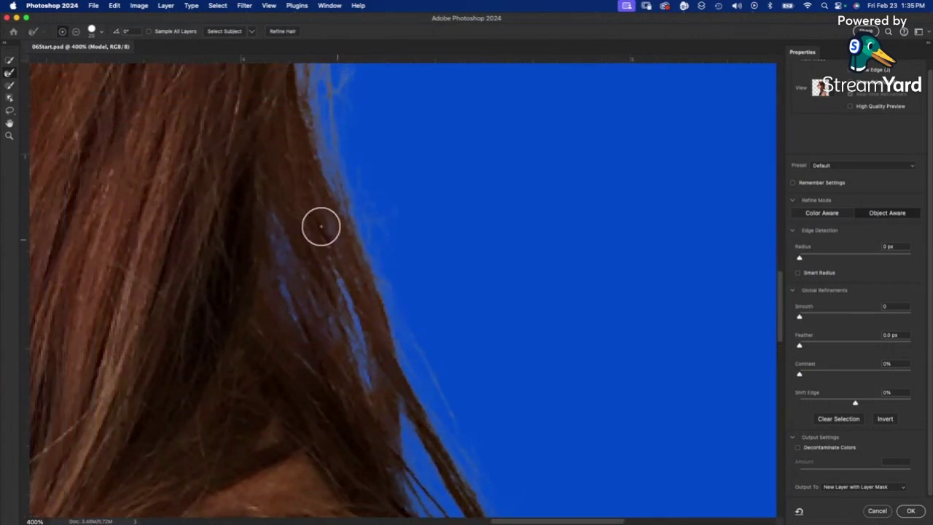
{"action": "scroll", "coordinate": [336, 255], "scroll_direction": "up", "scroll_amount": 4}
{"action": "scroll", "coordinate": [338, 229], "scroll_direction": "left", "scroll_amount": 2}
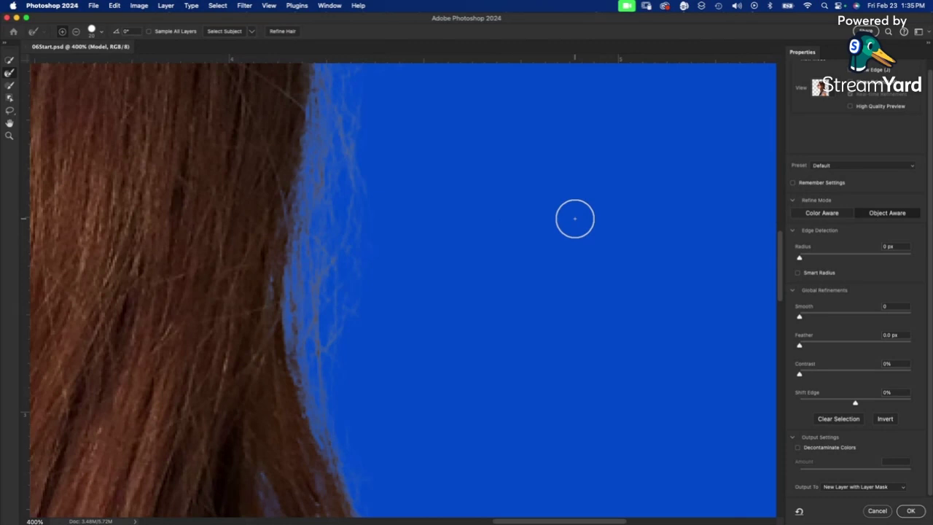
{"action": "key", "text": "super+0"}
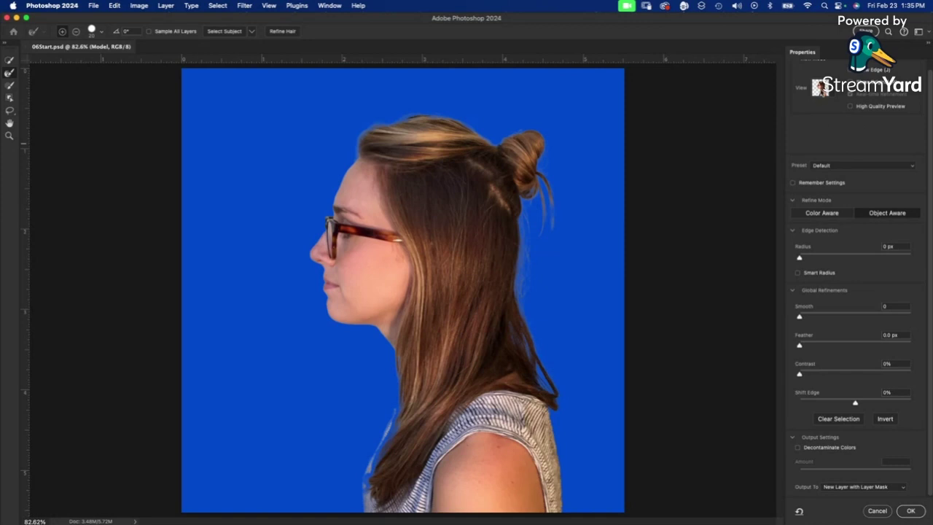
{"action": "left_click", "coordinate": [823, 87]}
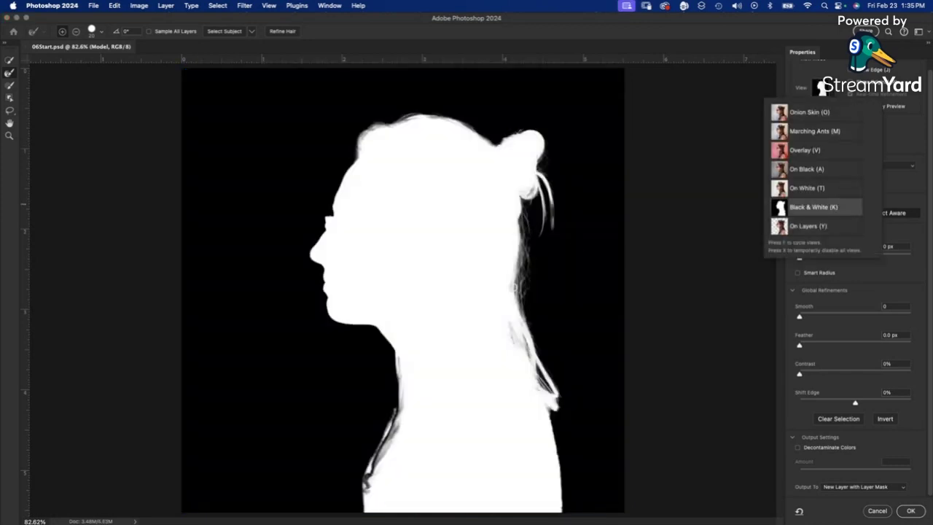
{"action": "key", "text": "Return"}
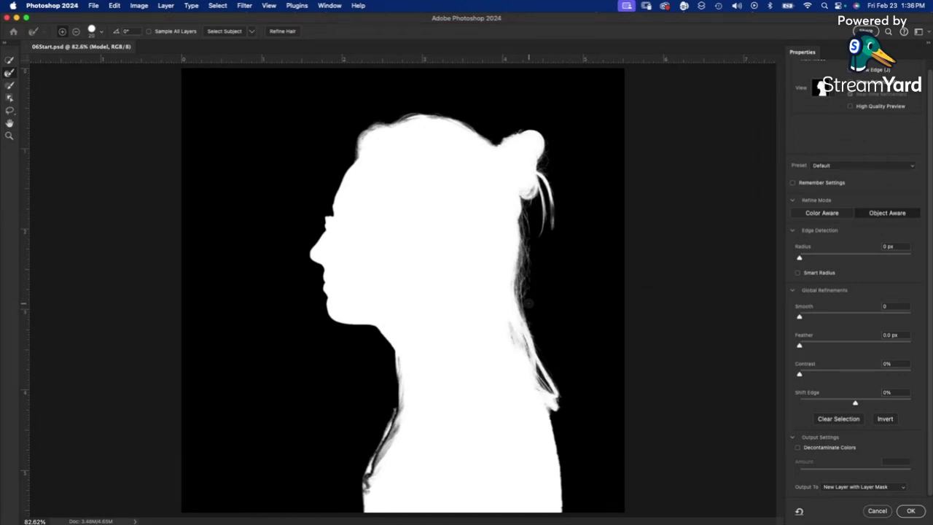
- Paint out the stray wisps along the outer back edge of the hair with the Brush tool in subtract mode
{"action": "key", "text": "super+plus"}
{"action": "left_click_drag", "start_coordinate": [554, 281], "coordinate": [305, 279]}
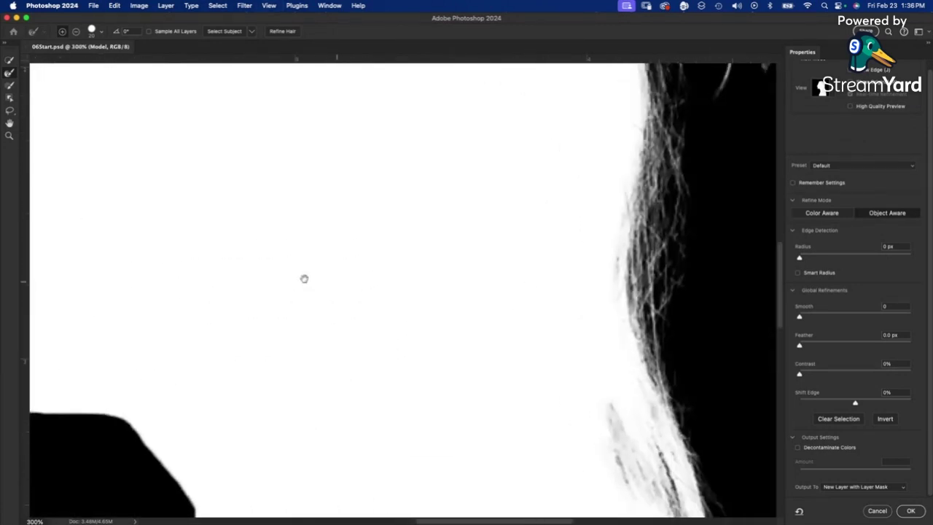
{"action": "scroll", "coordinate": [304, 278], "scroll_direction": "right", "scroll_amount": 10}
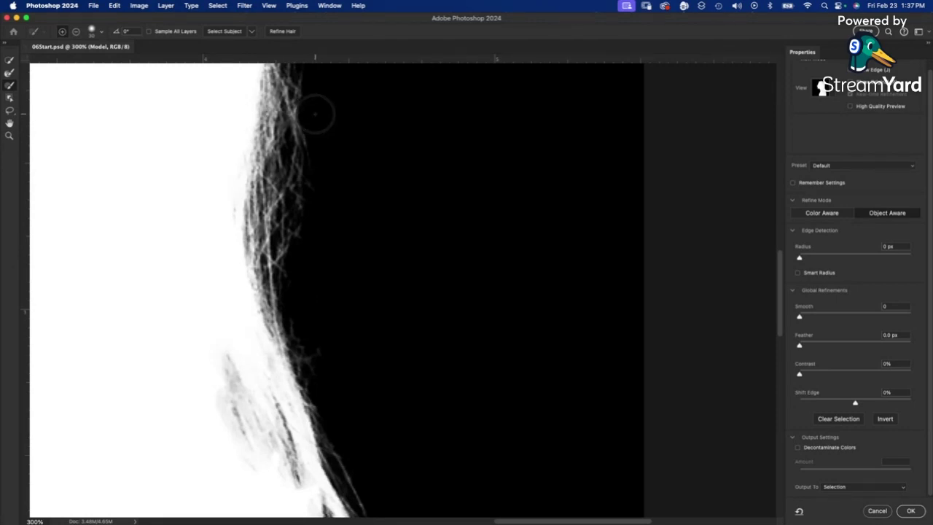
{"action": "key", "text": "alt"}
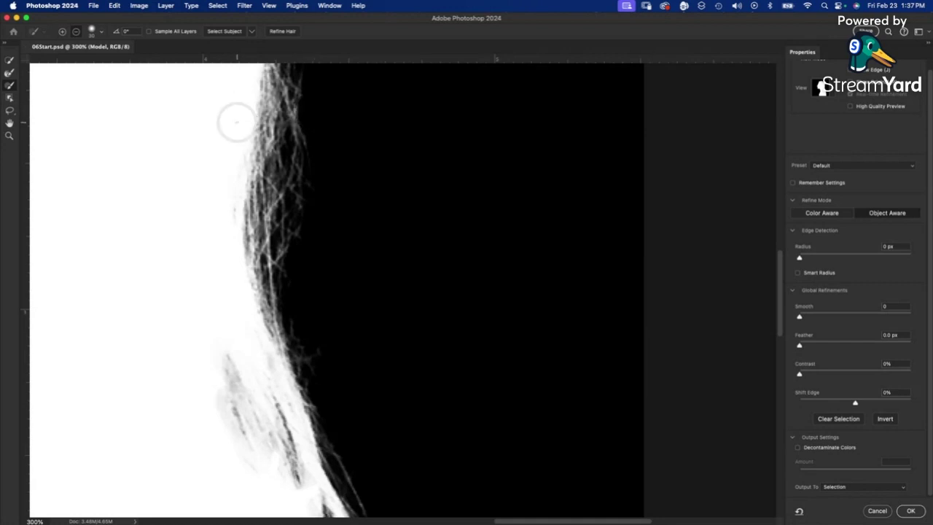
{"action": "mouse_move", "coordinate": [236, 122]}
{"action": "left_mouse_down"}
{"action": "mouse_move", "coordinate": [314, 102]}
{"action": "mouse_move", "coordinate": [303, 135]}
{"action": "mouse_move", "coordinate": [295, 288]}
{"action": "mouse_move", "coordinate": [294, 147]}
{"action": "mouse_move", "coordinate": [310, 88]}
{"action": "mouse_move", "coordinate": [295, 161]}
{"action": "mouse_move", "coordinate": [278, 425]}
{"action": "left_mouse_up"}
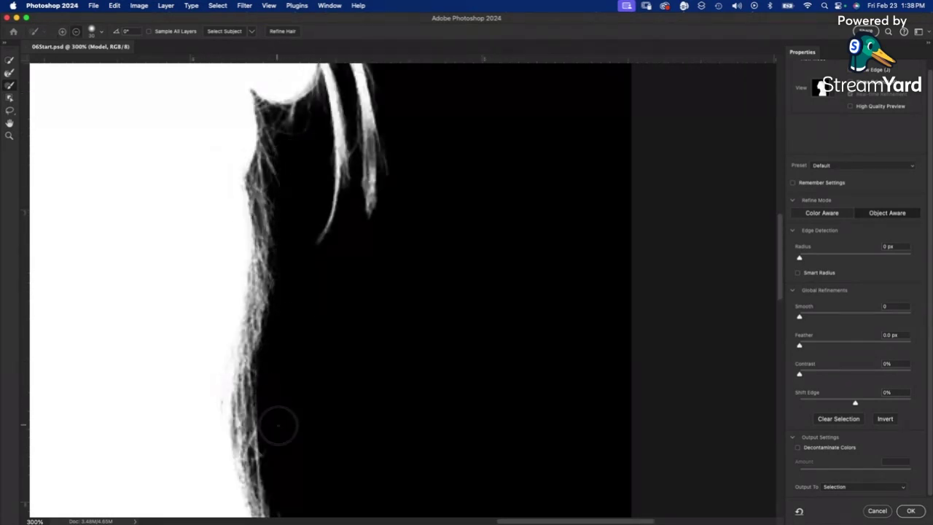
- Trim the remaining wisps down the back hair and beneath the bun with the Brush tool
{"action": "scroll", "coordinate": [296, 141], "scroll_direction": "down", "scroll_amount": 5}
{"action": "left_click_drag", "start_coordinate": [285, 187], "coordinate": [386, 437]}
{"action": "scroll", "coordinate": [459, 277], "scroll_direction": "up", "scroll_amount": 5}
{"action": "scroll", "coordinate": [471, 350], "scroll_direction": "left", "scroll_amount": 3}
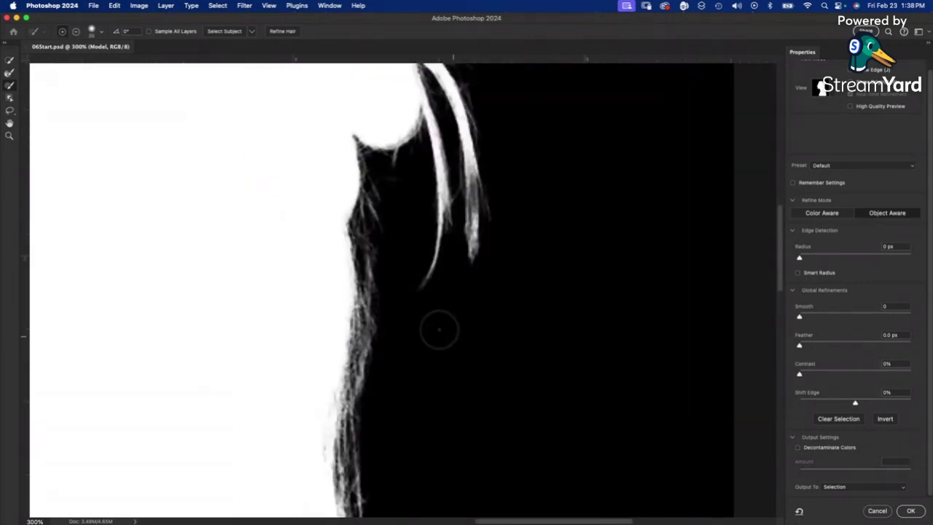
{"action": "mouse_move", "coordinate": [439, 329]}
{"action": "left_mouse_down"}
{"action": "mouse_move", "coordinate": [381, 371]}
{"action": "mouse_move", "coordinate": [408, 233]}
{"action": "left_mouse_up"}
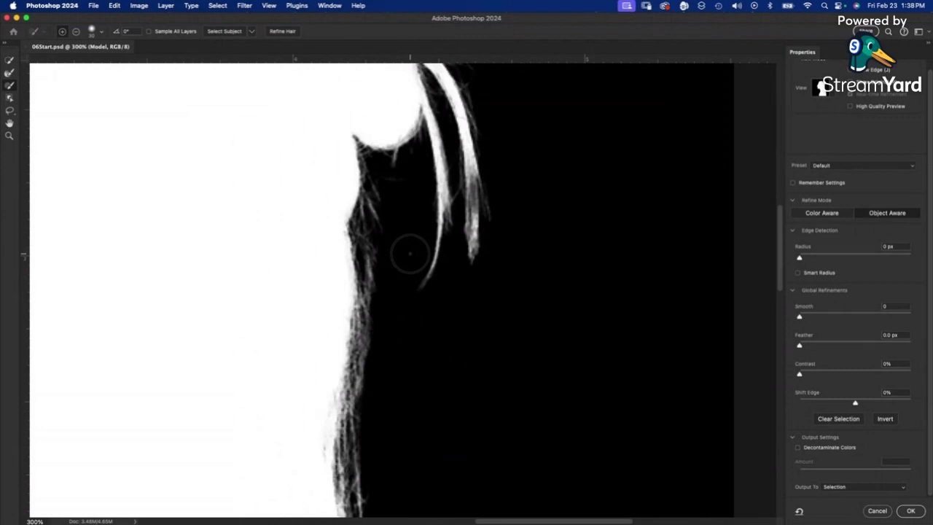
- Switch the view mode back to On Layers and fit the whole image on screen
{"action": "left_click", "coordinate": [821, 88]}
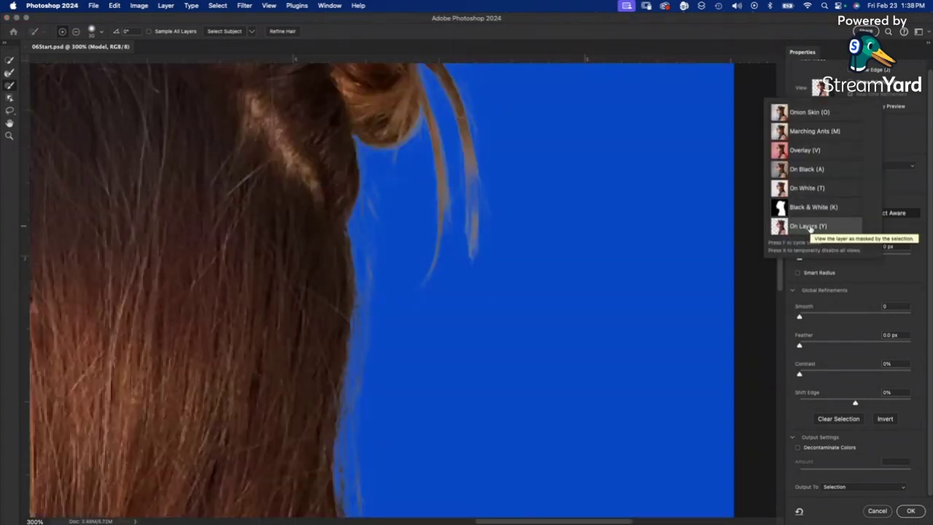
{"action": "left_click", "coordinate": [809, 227]}
{"action": "key", "text": "super+0"}
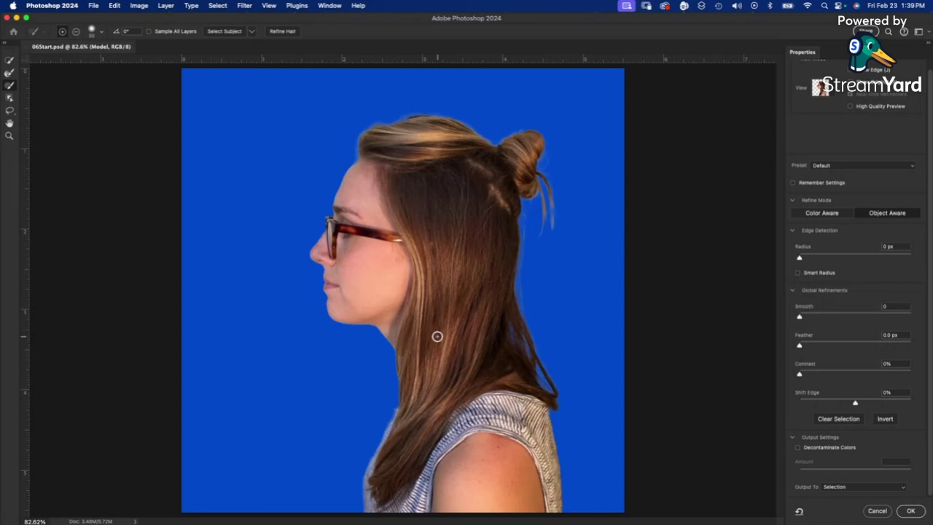
- Set the Smooth refinement to 10, checking its effect along the face profile
{"action": "scroll", "coordinate": [438, 336], "scroll_direction": "up", "scroll_amount": 3}
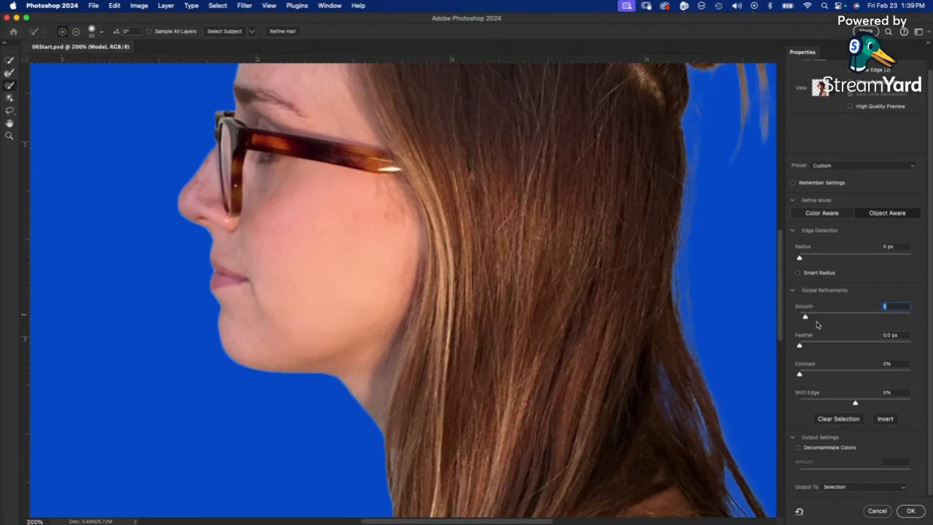
{"action": "left_click_drag", "start_coordinate": [805, 316], "coordinate": [863, 318]}
{"action": "key", "text": "super+equal"}
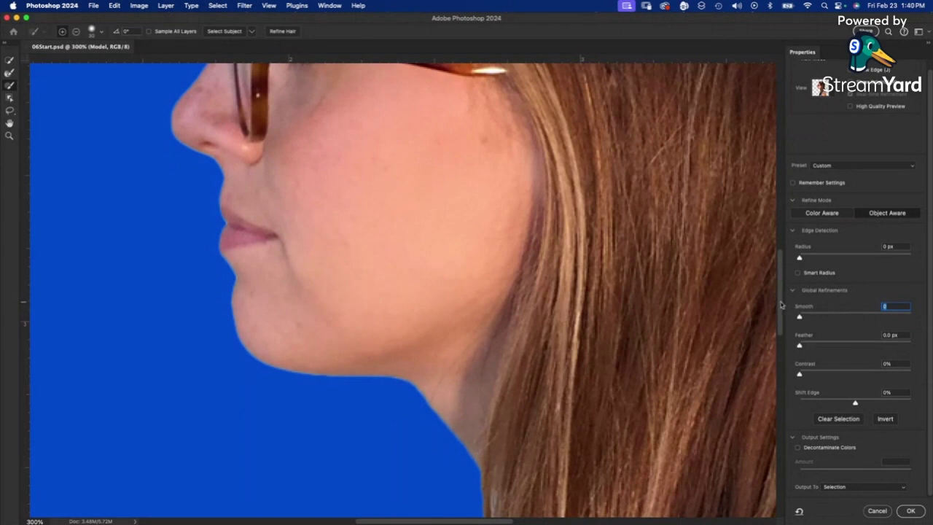
{"action": "key", "text": "shift+Up"}
- Try increasing the Feather to soften the face edge, and return it to 0 px
{"action": "key", "text": "Tab"}
{"action": "key", "text": "shift+Up"}
{"action": "key", "text": "shift+Up"}
{"action": "key", "text": "shift+Up"}
{"action": "key", "text": "shift+Up"}
{"action": "key", "text": "shift+Up"}
{"action": "key", "text": "shift+Up"}
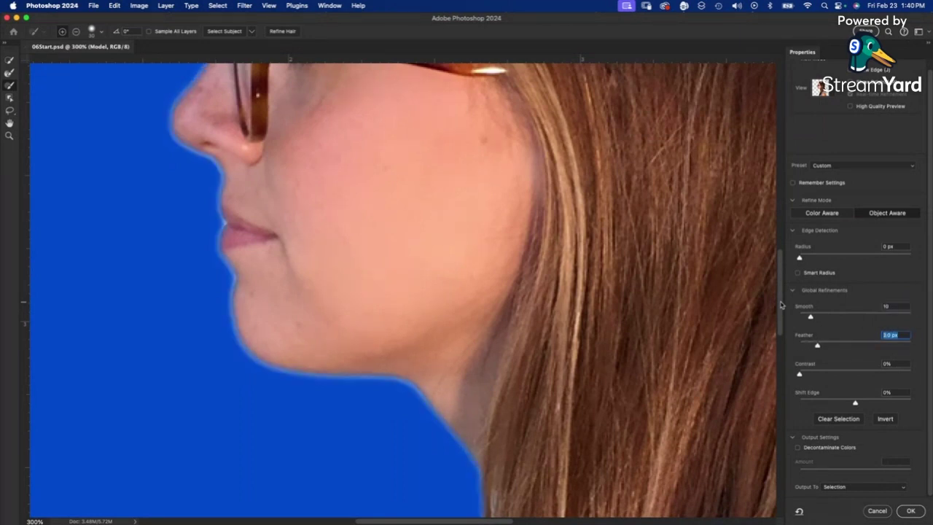
{"action": "key", "text": "shift+Down"}
{"action": "key", "text": "shift+Down"}
{"action": "key", "text": "shift+Down"}
{"action": "key", "text": "shift+Down"}
{"action": "key", "text": "shift+Down"}
{"action": "key", "text": "shift+Down"}
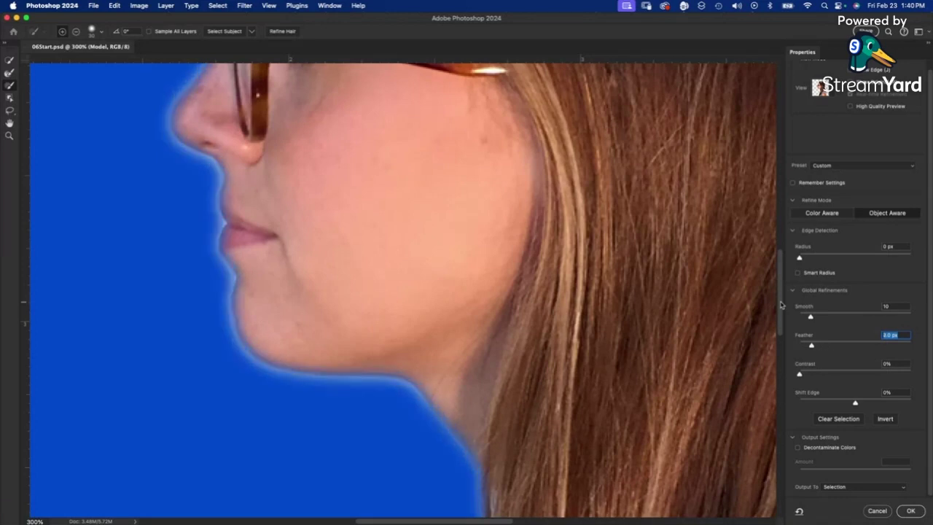
- Try raising the Contrast to 100% to harden the face edge, and return it to 0%
{"action": "key", "text": "Tab"}
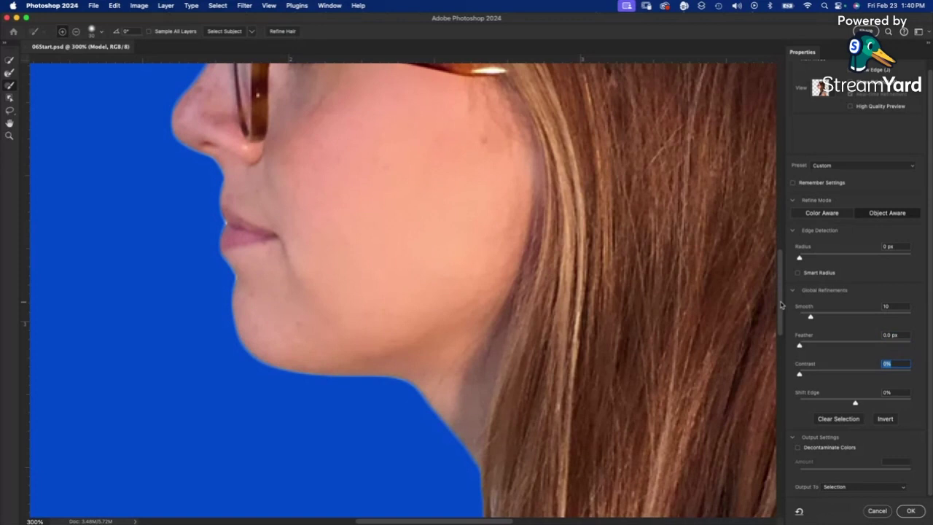
{"action": "key", "text": "shift+Up"}
{"action": "key", "text": "shift+Up"}
{"action": "key", "text": "shift+Up"}
{"action": "key", "text": "shift+Up"}
{"action": "key", "text": "shift+Up"}
{"action": "key", "text": "shift+Up"}
{"action": "key", "text": "shift+Up"}
{"action": "key", "text": "shift+Up"}
{"action": "key", "text": "shift+Up"}
{"action": "key", "text": "shift+Up"}
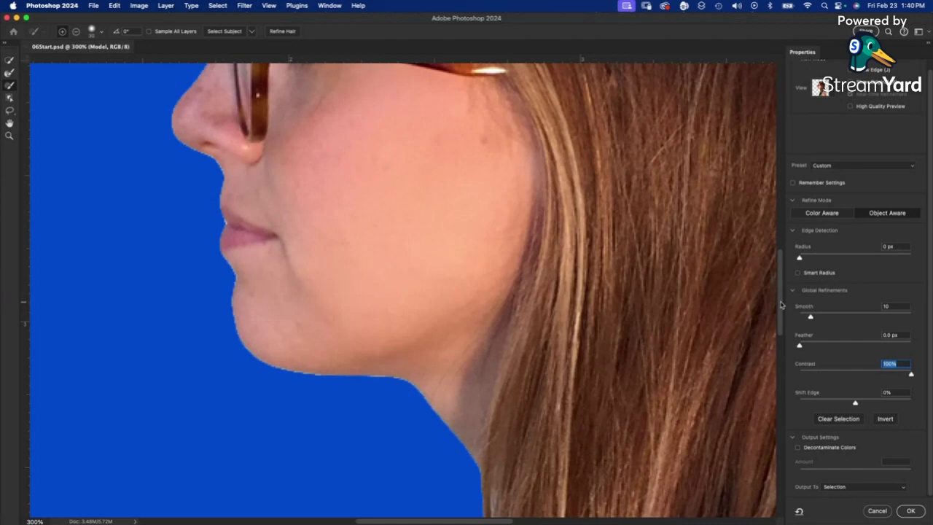
{"action": "key", "text": "shift+Down"}
{"action": "key", "text": "shift+Down"}
{"action": "key", "text": "shift+Down"}
{"action": "key", "text": "shift+Down"}
{"action": "key", "text": "shift+Down"}
{"action": "key", "text": "shift+Down"}
{"action": "key", "text": "shift+Down"}
{"action": "key", "text": "shift+Down"}
{"action": "key", "text": "shift+Down"}
{"action": "key", "text": "shift+Down"}
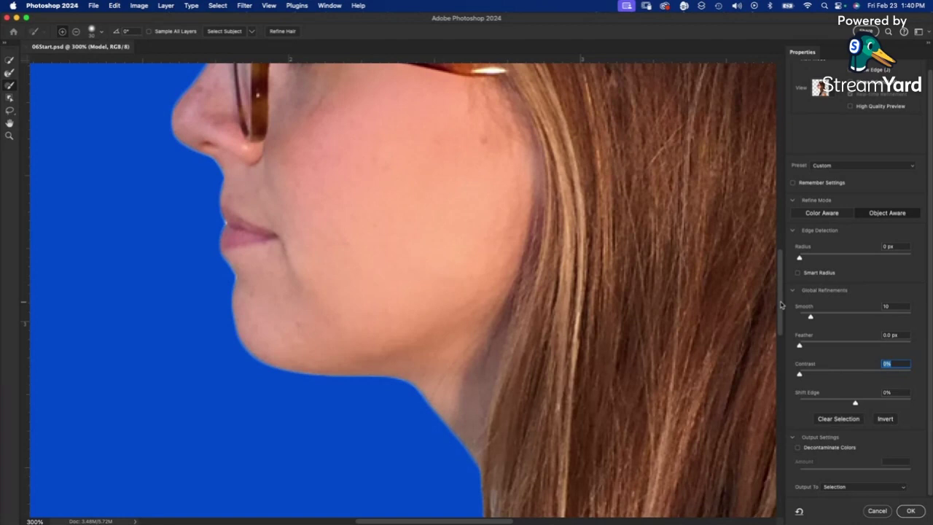
- Set the Contrast to 20% and pull the Shift Edge inward to -16%
{"action": "key", "text": "shift+Up"}
{"action": "key", "text": "shift+Up"}
{"action": "left_click", "coordinate": [889, 393]}
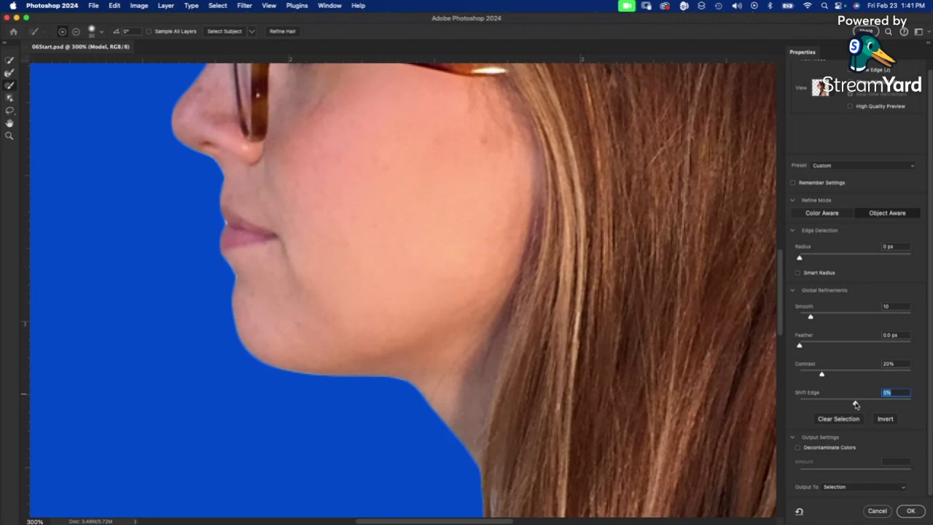
{"action": "left_click_drag", "start_coordinate": [856, 405], "coordinate": [775, 394]}
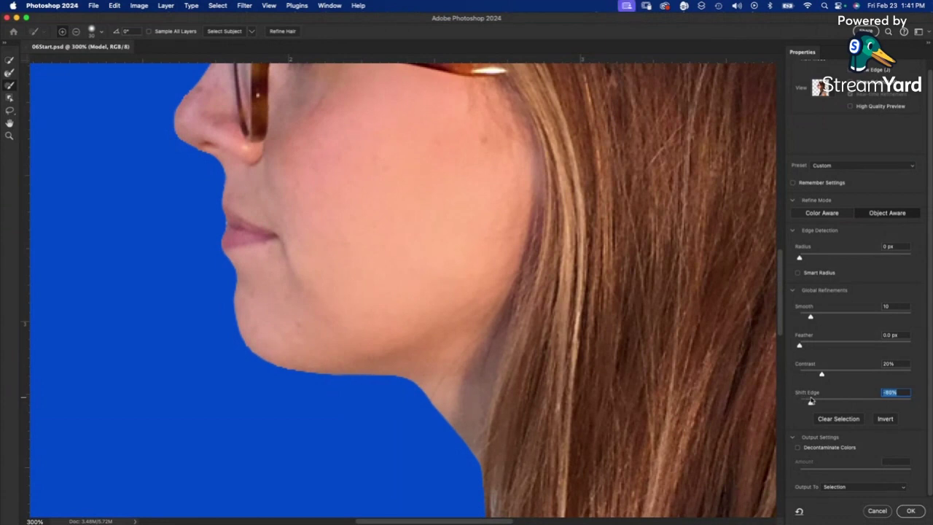
{"action": "left_click_drag", "start_coordinate": [799, 403], "coordinate": [847, 396]}
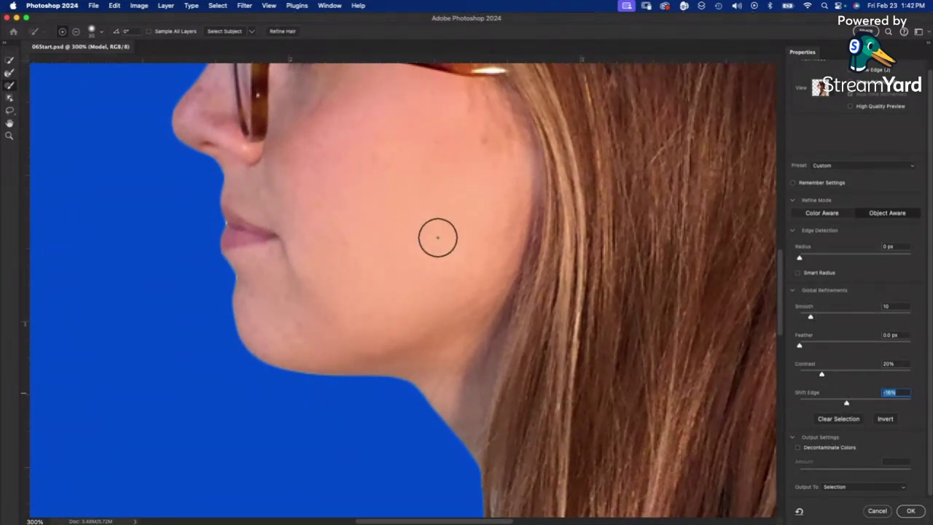
- Shrink the Refine Edge Brush and subtract the light fringe spots between the lips and just below the lower lip
{"action": "scroll", "coordinate": [419, 225], "scroll_direction": "up", "scroll_amount": 5}
{"action": "scroll", "coordinate": [419, 226], "scroll_direction": "left", "scroll_amount": 5}
{"action": "scroll", "coordinate": [418, 230], "scroll_direction": "down", "scroll_amount": 4}
{"action": "scroll", "coordinate": [419, 231], "scroll_direction": "right", "scroll_amount": 5}
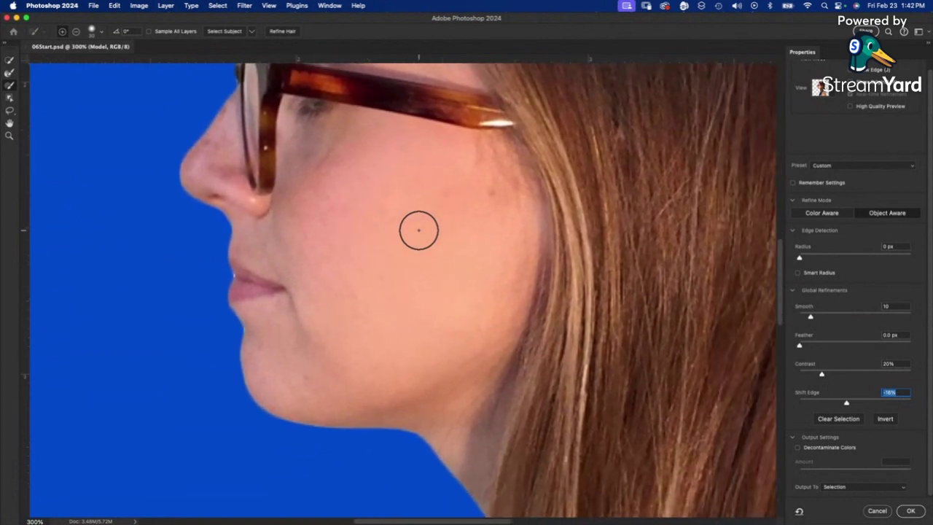
{"action": "left_click_drag", "start_coordinate": [277, 238], "coordinate": [244, 237]}
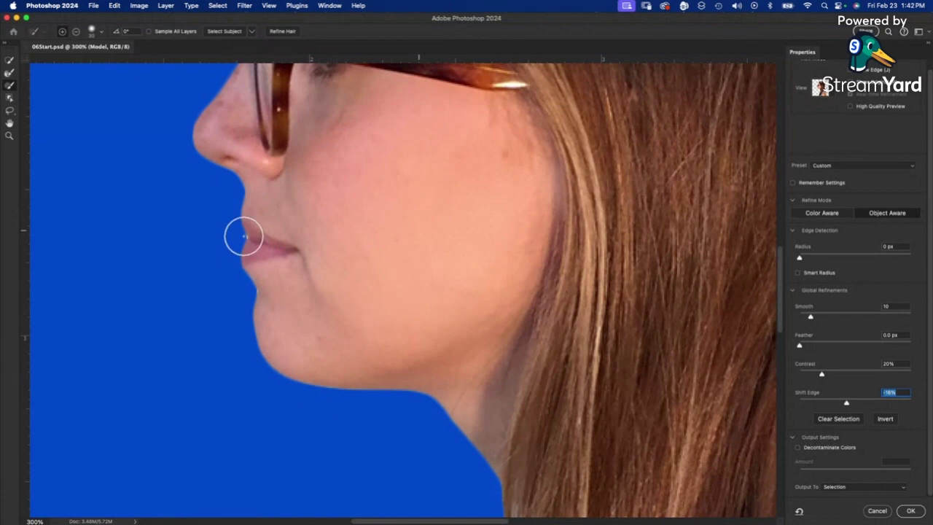
{"action": "scroll", "coordinate": [244, 237], "scroll_direction": "up", "scroll_amount": 2}
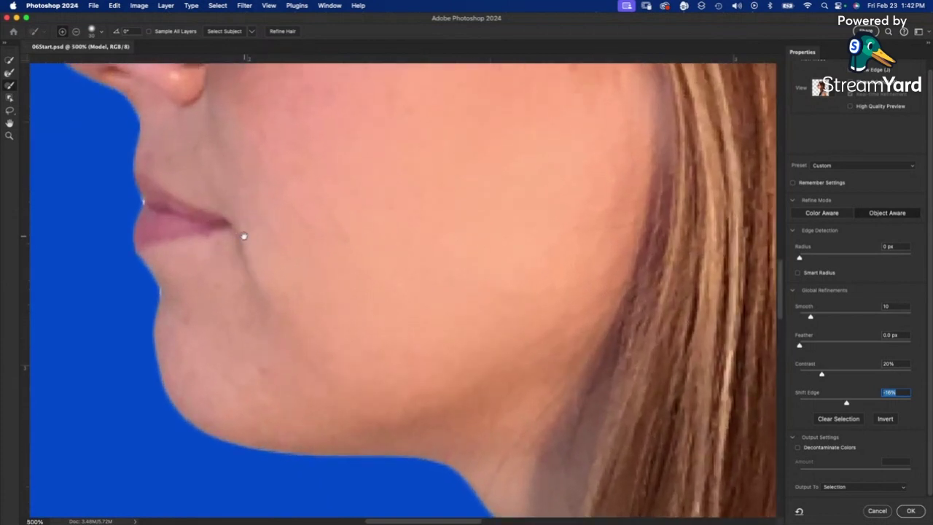
{"action": "left_click_drag", "start_coordinate": [244, 235], "coordinate": [398, 246]}
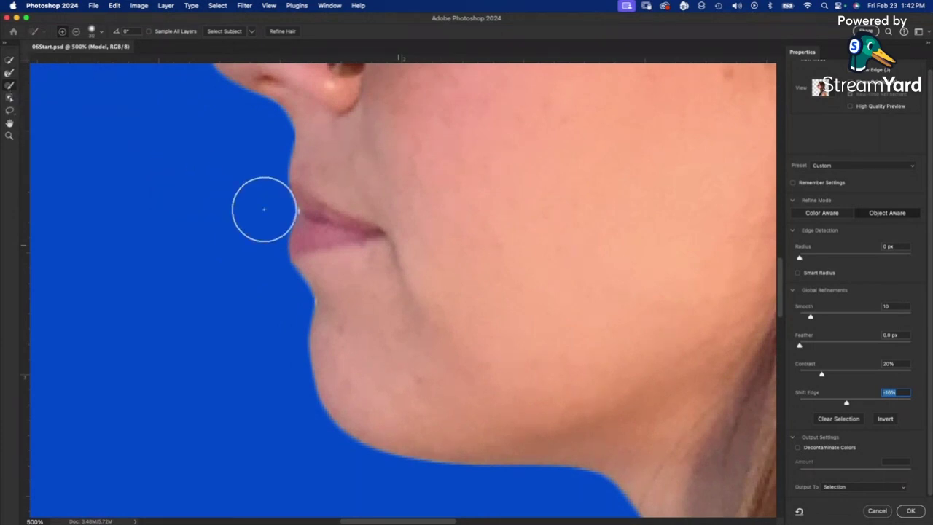
{"action": "key", "text": "bracketleft"}
{"action": "key", "text": "bracketleft"}
{"action": "key", "text": "bracketleft"}
{"action": "key", "text": "bracketleft"}
{"action": "key", "text": "bracketleft"}
{"action": "key", "text": "bracketleft"}
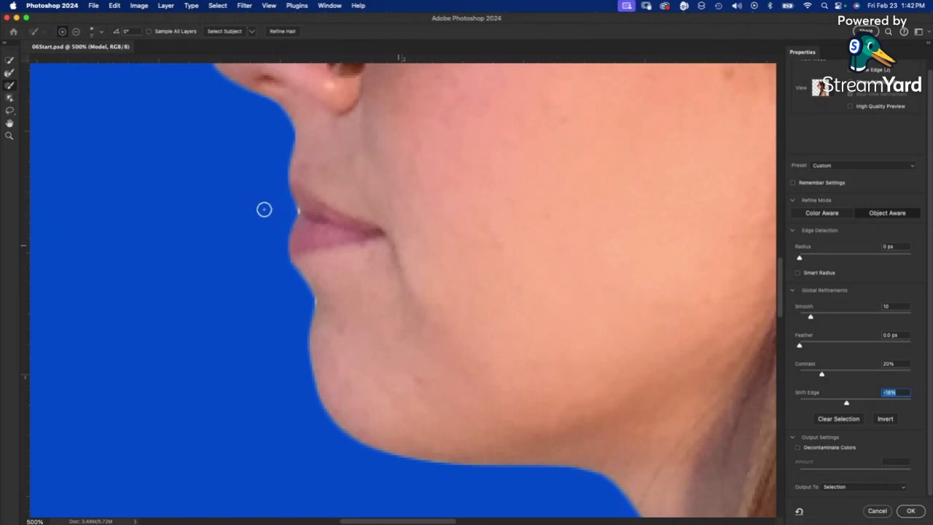
{"action": "key", "text": "super+equal"}
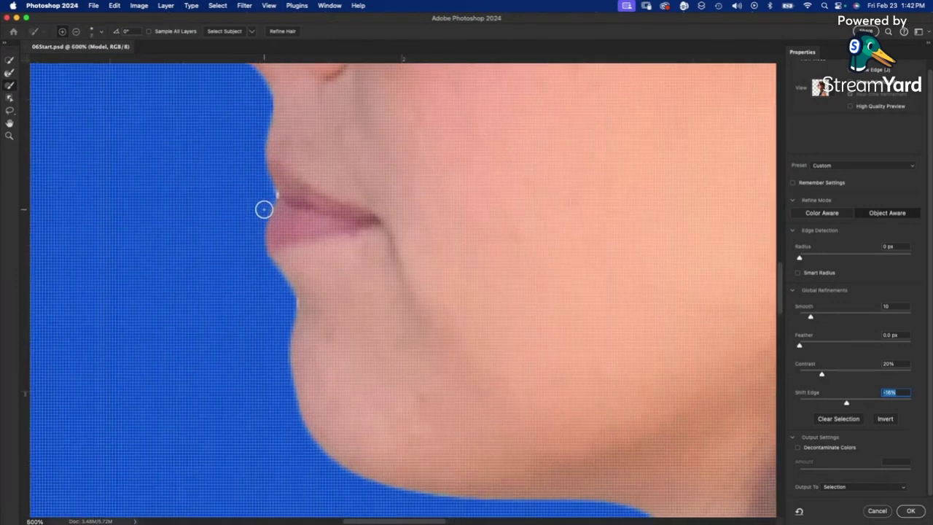
{"action": "key", "text": "super+minus"}
{"action": "key", "text": "super+equal"}
{"action": "key", "text": "super+minus"}
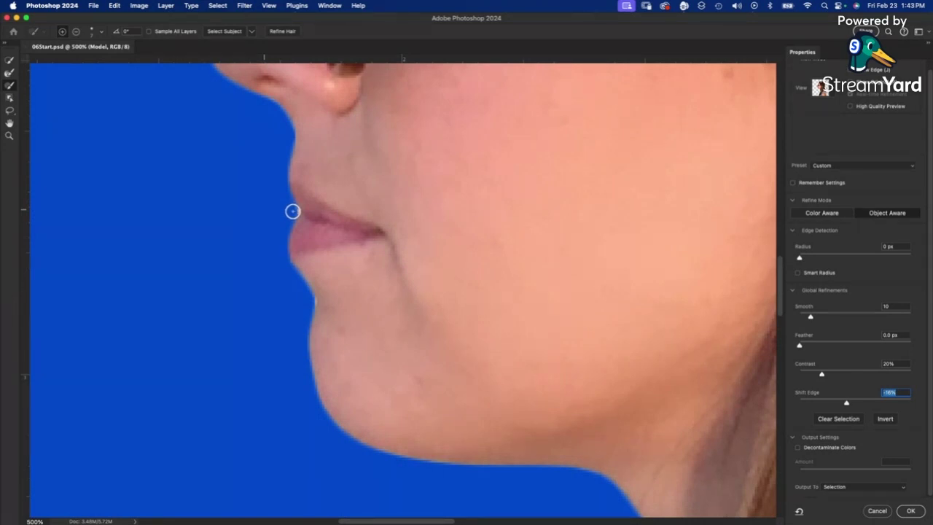
{"action": "key", "text": "alt"}
{"action": "key", "text": "alt"}
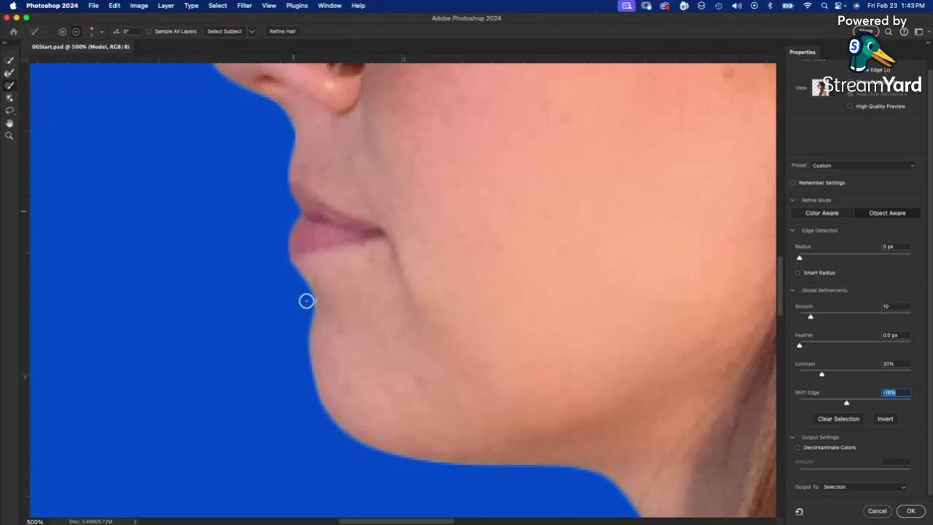
{"action": "left_click", "coordinate": [306, 302], "text": "alt"}
- Enlarge the brush to 20 px and subtract the detached blurry remnant below the outer loose strand of the bun
{"action": "scroll", "coordinate": [362, 253], "scroll_direction": "up", "scroll_amount": 5}
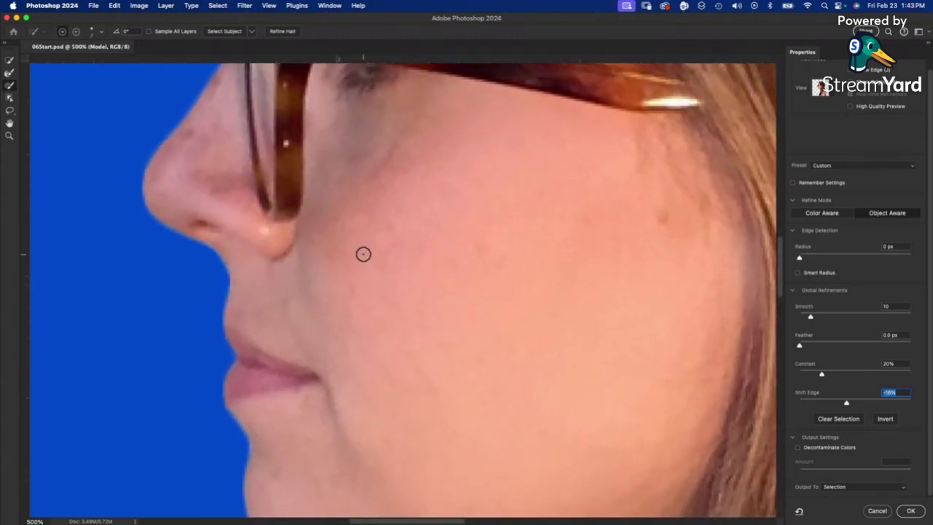
{"action": "key", "text": "super+0"}
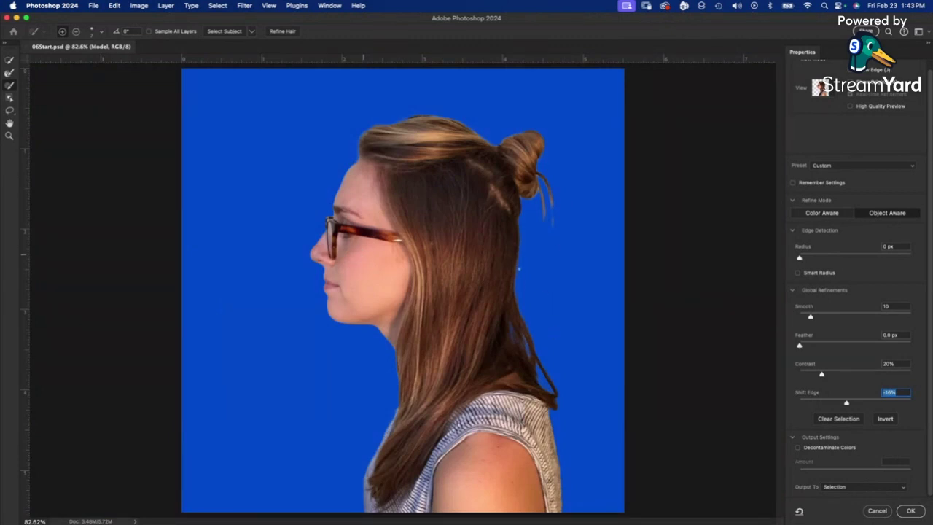
{"action": "key", "text": "super+equal"}
{"action": "key", "text": "super+equal"}
{"action": "key", "text": "super+equal"}
{"action": "scroll", "coordinate": [532, 245], "scroll_direction": "right", "scroll_amount": 5}
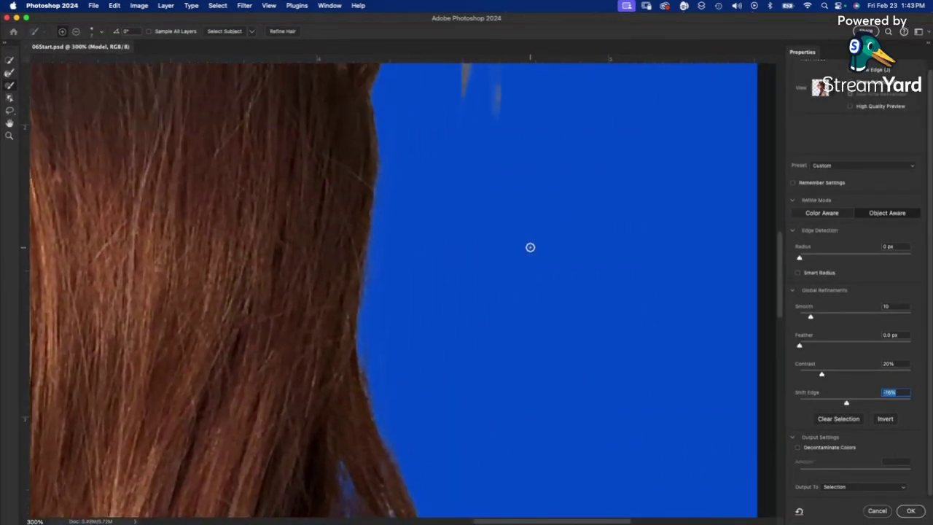
{"action": "scroll", "coordinate": [530, 247], "scroll_direction": "up", "scroll_amount": 4}
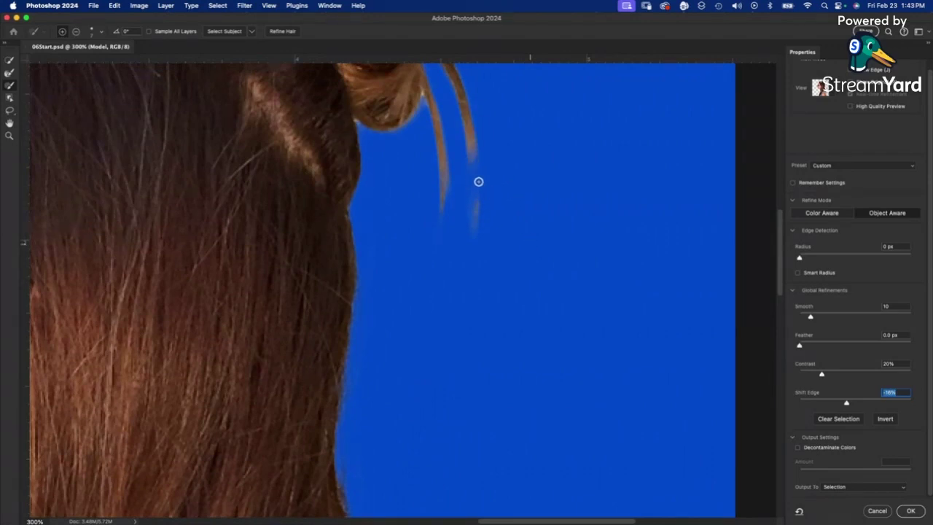
{"action": "key", "text": "alt"}
{"action": "key", "text": "bracketright"}
{"action": "key", "text": "bracketright"}
{"action": "key", "text": "bracketright"}
{"action": "left_click_drag", "start_coordinate": [474, 183], "coordinate": [466, 241]}
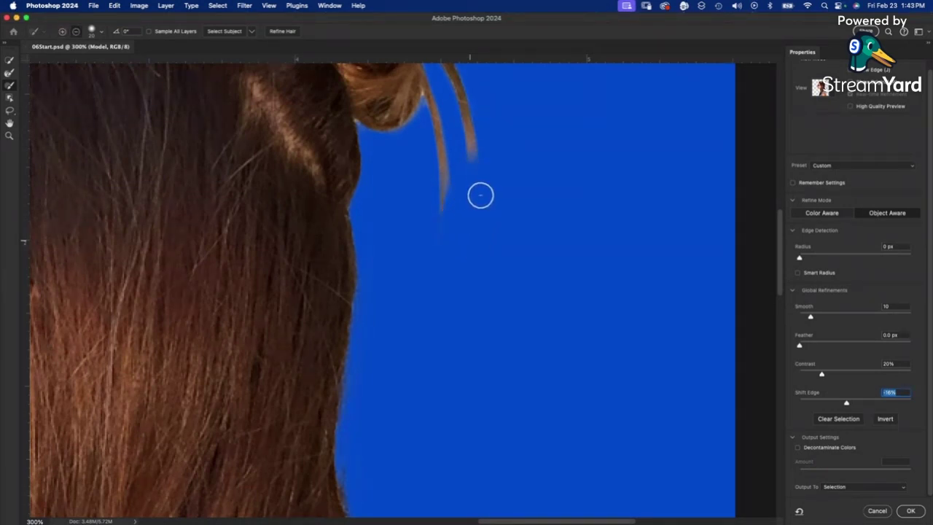
- Subtract the hazy fringe along the back edge of the long hair and check the result on the whole cutout
{"action": "scroll", "coordinate": [480, 196], "scroll_direction": "up", "scroll_amount": 3}
{"action": "scroll", "coordinate": [480, 196], "scroll_direction": "up", "scroll_amount": 5}
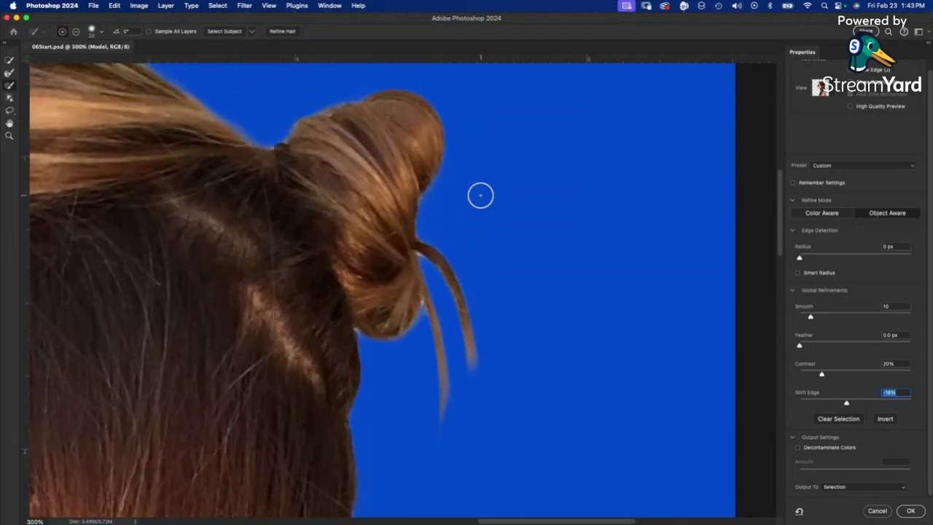
{"action": "scroll", "coordinate": [481, 195], "scroll_direction": "down", "scroll_amount": 10}
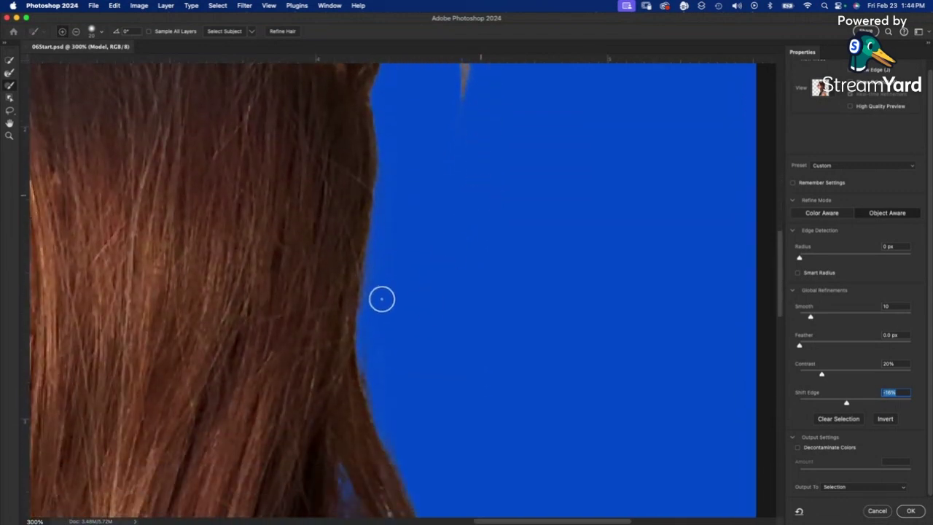
{"action": "left_click_drag", "start_coordinate": [382, 299], "coordinate": [382, 323]}
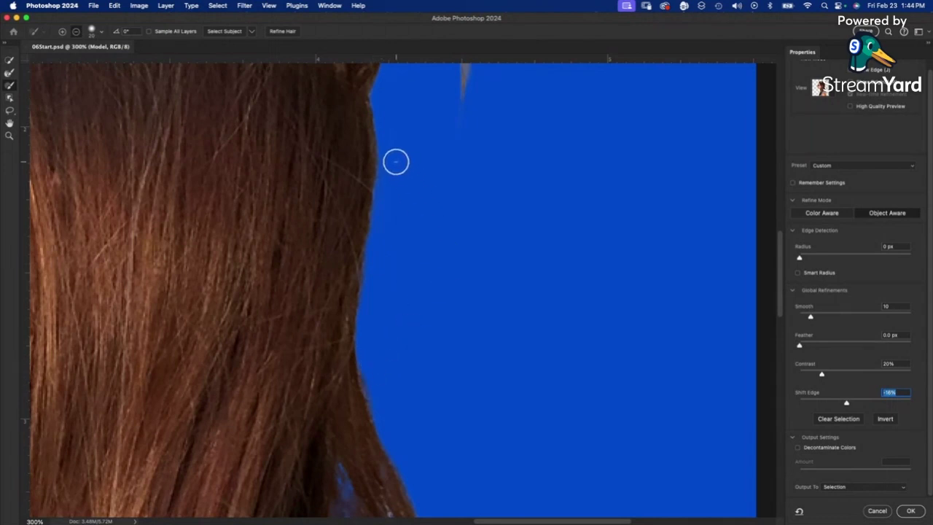
{"action": "scroll", "coordinate": [404, 171], "scroll_direction": "up", "scroll_amount": 5}
{"action": "scroll", "coordinate": [404, 171], "scroll_direction": "left", "scroll_amount": 2}
{"action": "scroll", "coordinate": [481, 162], "scroll_direction": "up", "scroll_amount": 3}
{"action": "scroll", "coordinate": [481, 163], "scroll_direction": "left", "scroll_amount": 3}
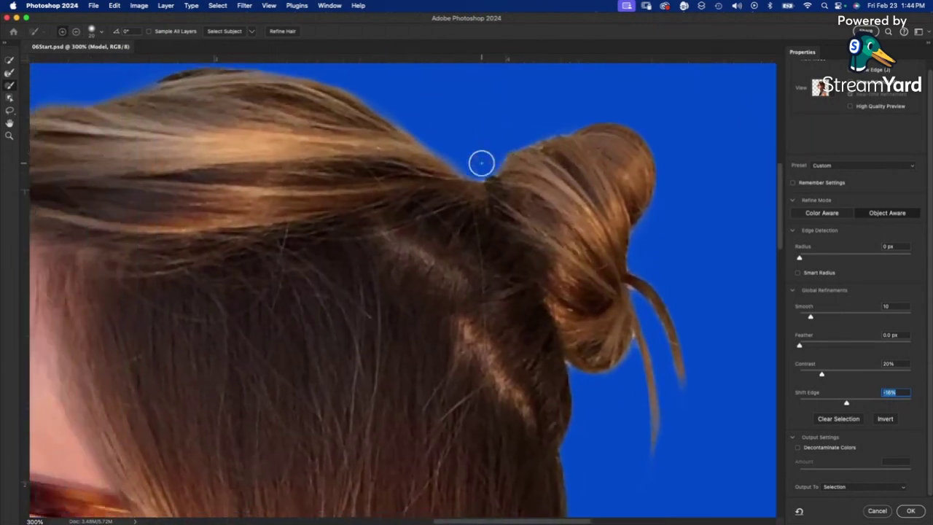
{"action": "key", "text": "super+0"}
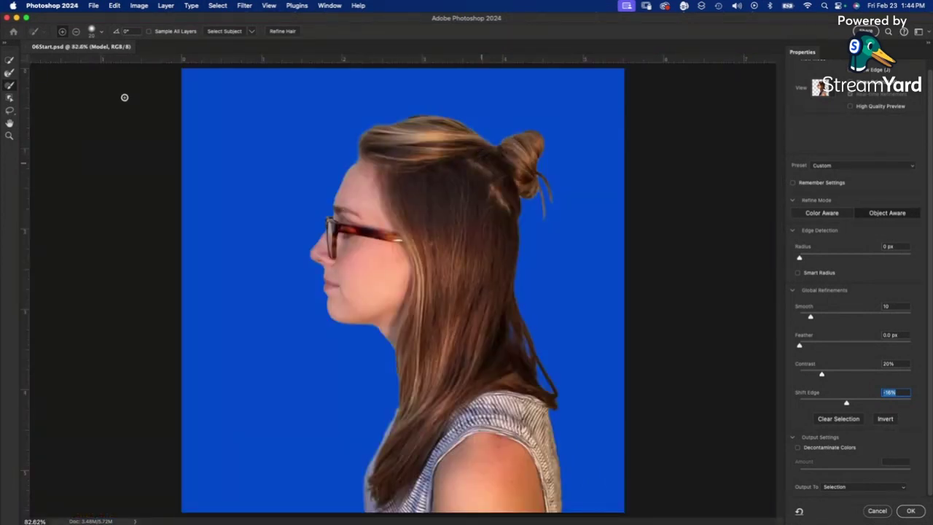
- Accept the refinements and save the document in the Lesson06 folder as 06Working.psd in Photoshop format
{"action": "left_click", "coordinate": [92, 6]}
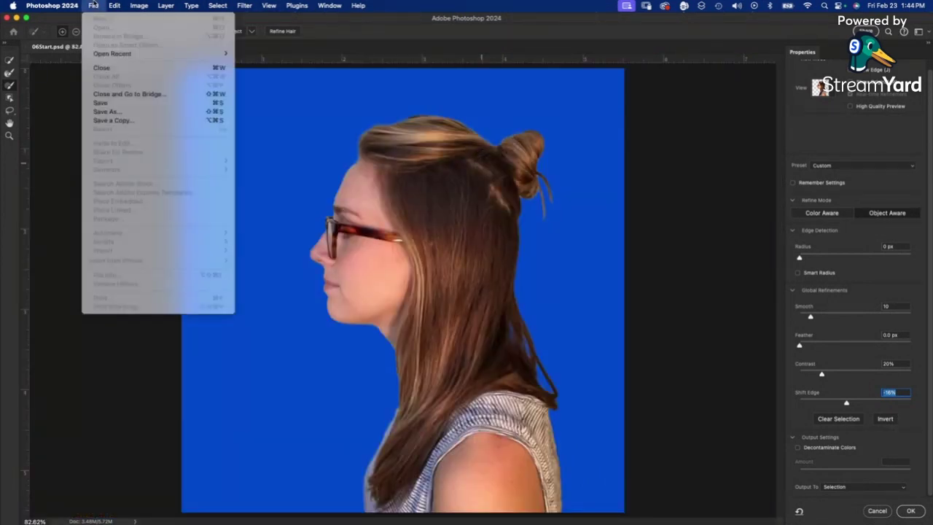
{"action": "left_click", "coordinate": [106, 112]}
{"action": "left_click", "coordinate": [470, 188]}
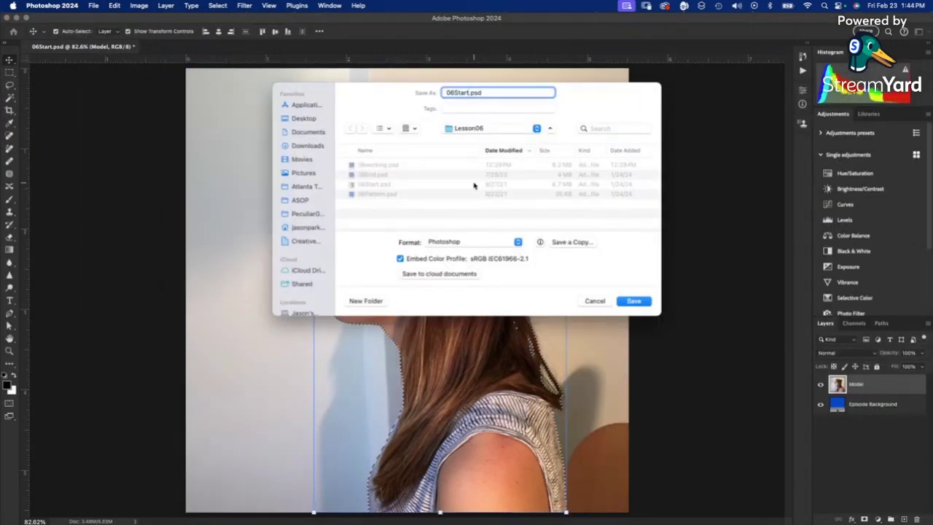
{"action": "key", "text": "Right"}
{"action": "key", "text": "BackSpace"}
{"action": "key", "text": "BackSpace"}
{"action": "key", "text": "BackSpace"}
{"action": "key", "text": "BackSpace"}
{"action": "key", "text": "BackSpace"}
{"action": "type", "text": "Working"}
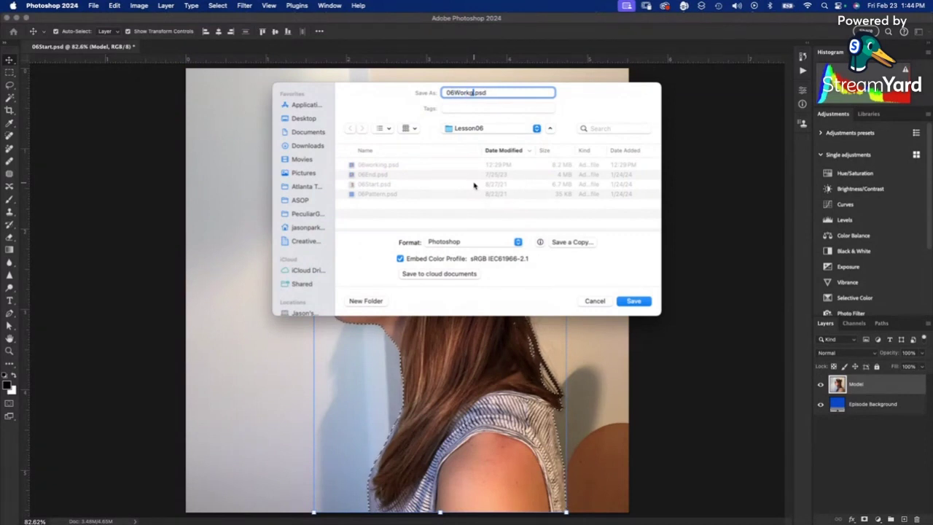
{"action": "key", "text": "Return"}
{"action": "left_click", "coordinate": [472, 194]}
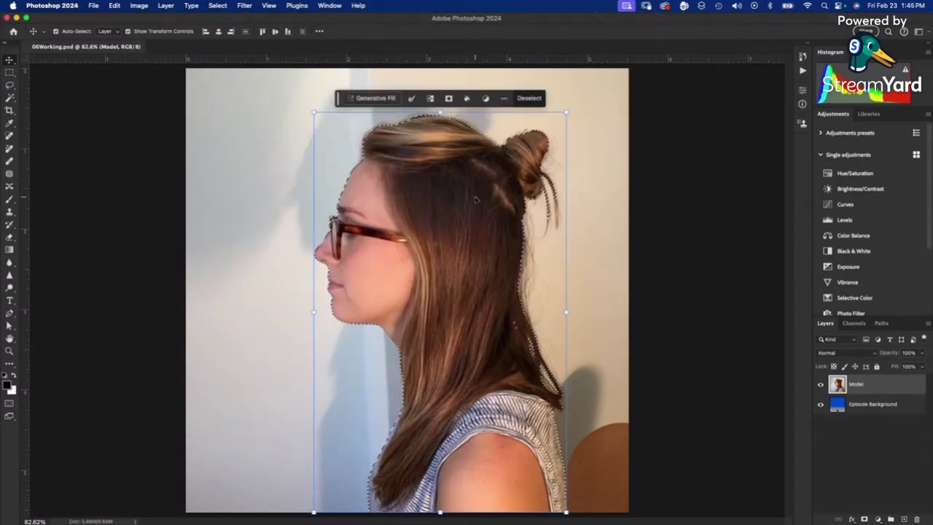
- Reopen the selection in Select and Mask and enable Decontaminate Colors
{"action": "left_click", "coordinate": [217, 5]}
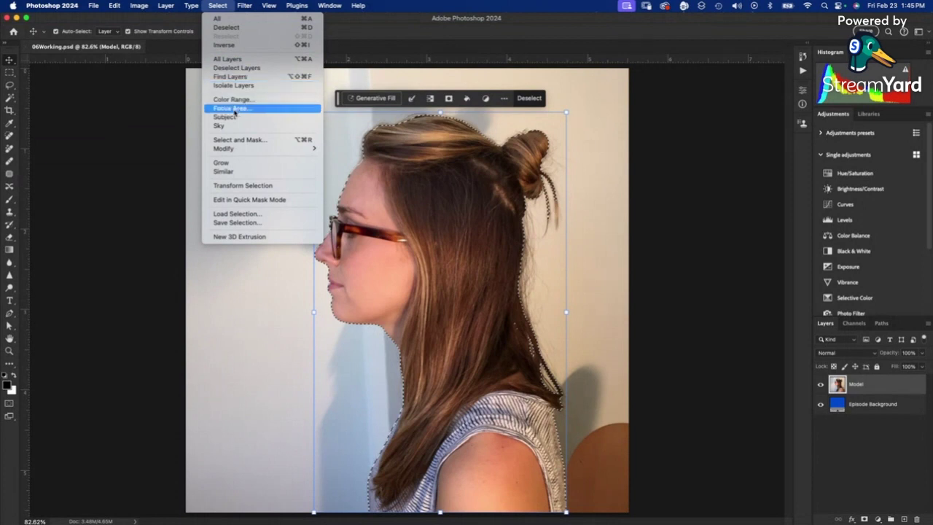
{"action": "left_click", "coordinate": [243, 142]}
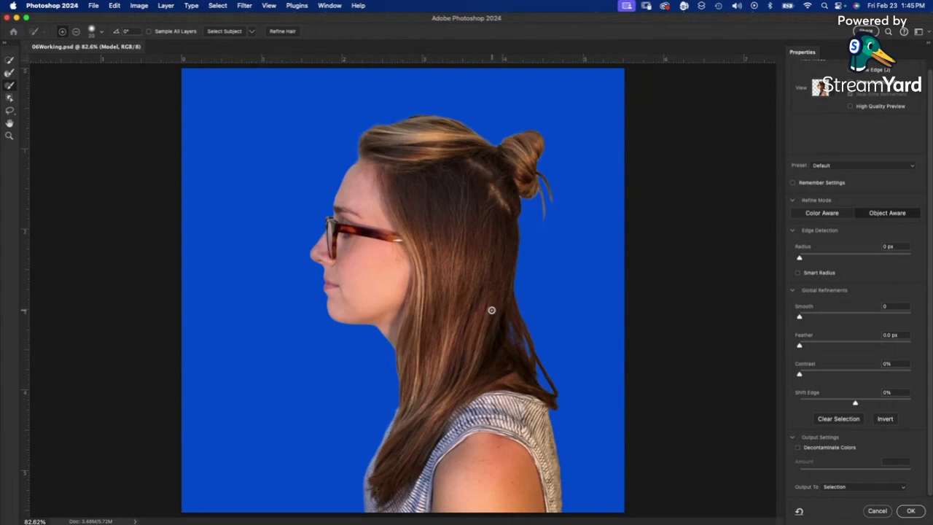
{"action": "left_click", "coordinate": [799, 448]}
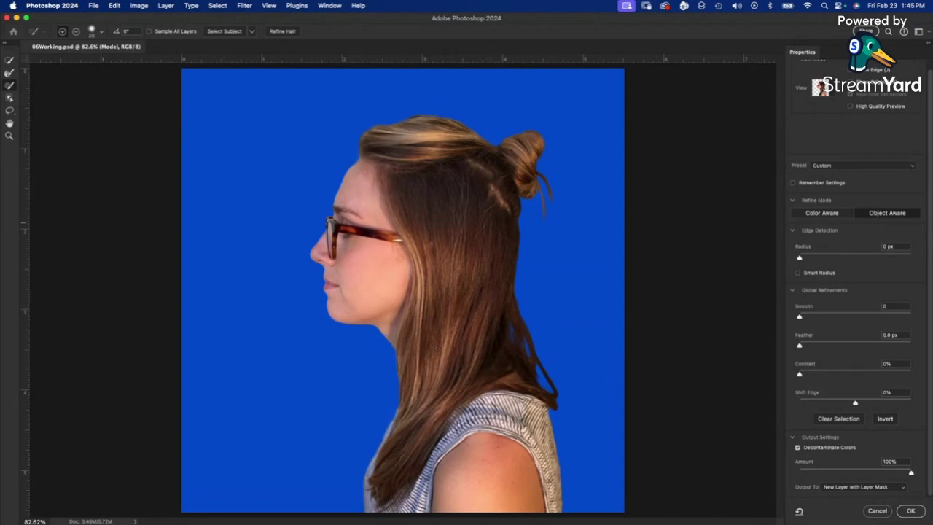
- Compare the lip and jaw edges up close with Decontaminate Colors off and on
{"action": "key", "text": "super+equal"}
{"action": "key", "text": "super+equal"}
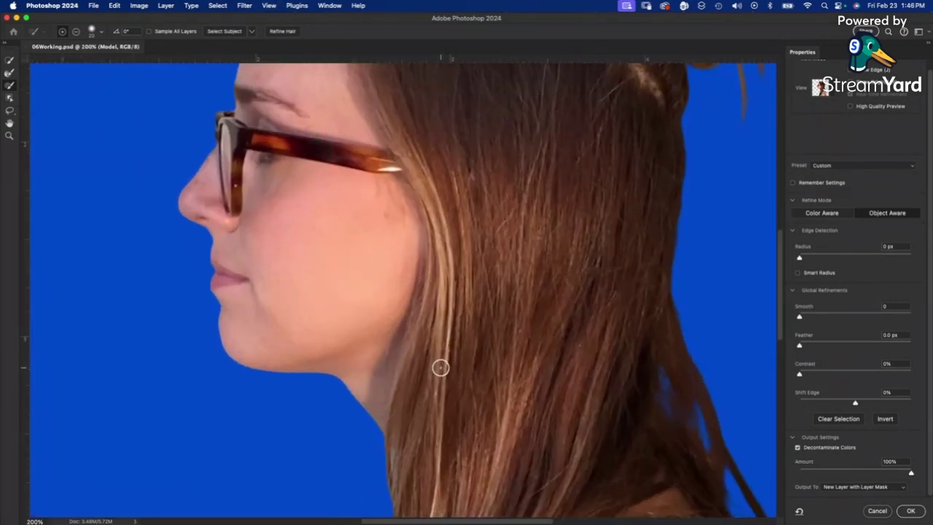
{"action": "key", "text": "super+equal"}
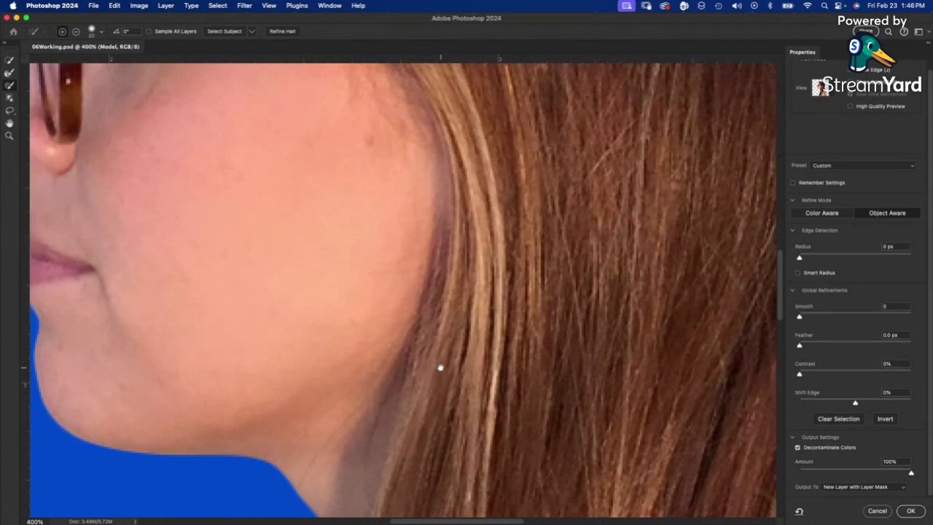
{"action": "left_click_drag", "start_coordinate": [254, 360], "coordinate": [452, 309]}
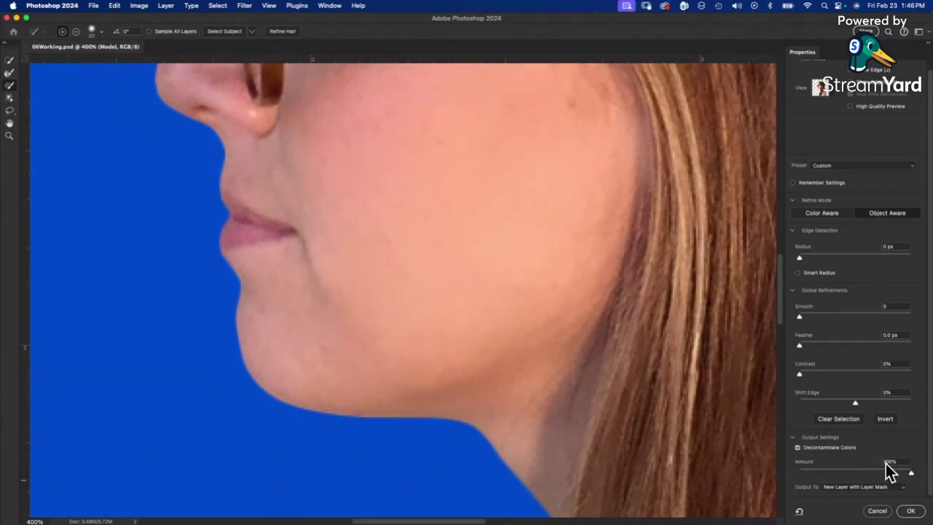
{"action": "left_click", "coordinate": [798, 448]}
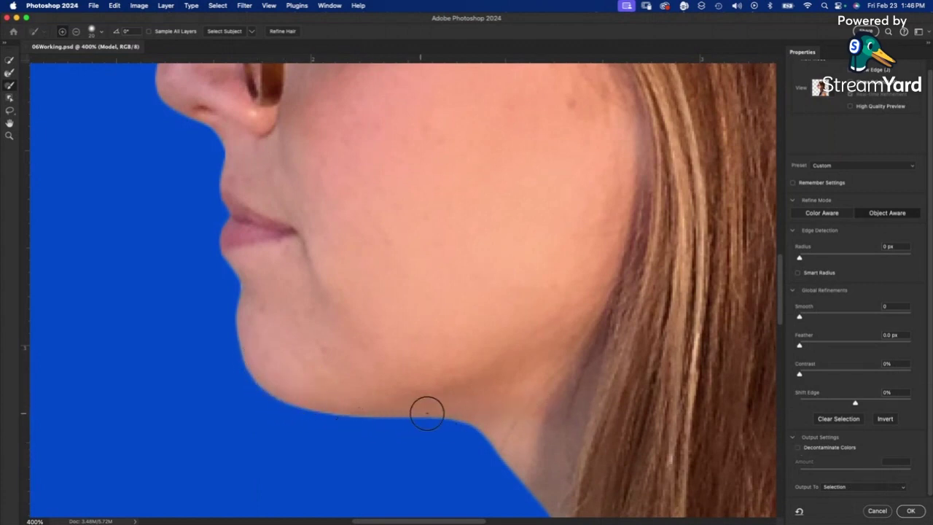
{"action": "left_click", "coordinate": [799, 447]}
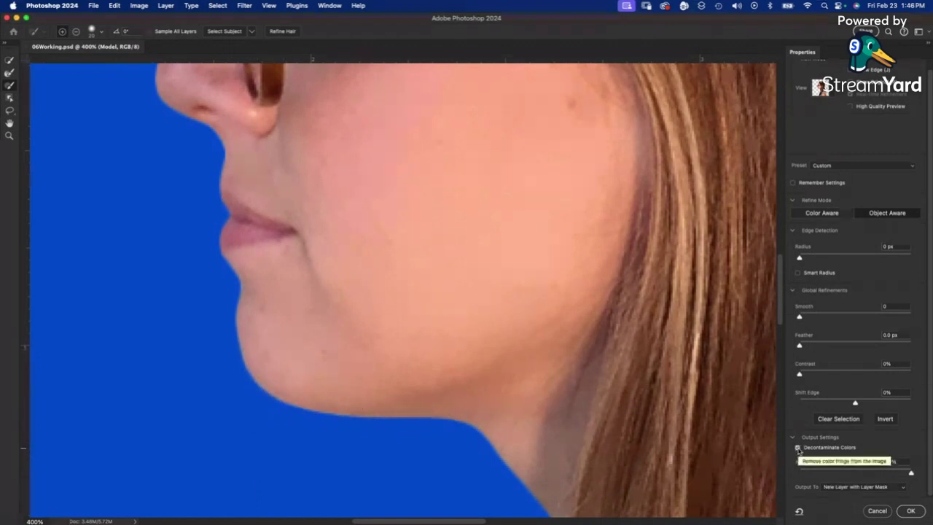
- Set the Decontaminate Colors amount to 24% and output the cutout as New Layer with Layer Mask
{"action": "left_click", "coordinate": [828, 472]}
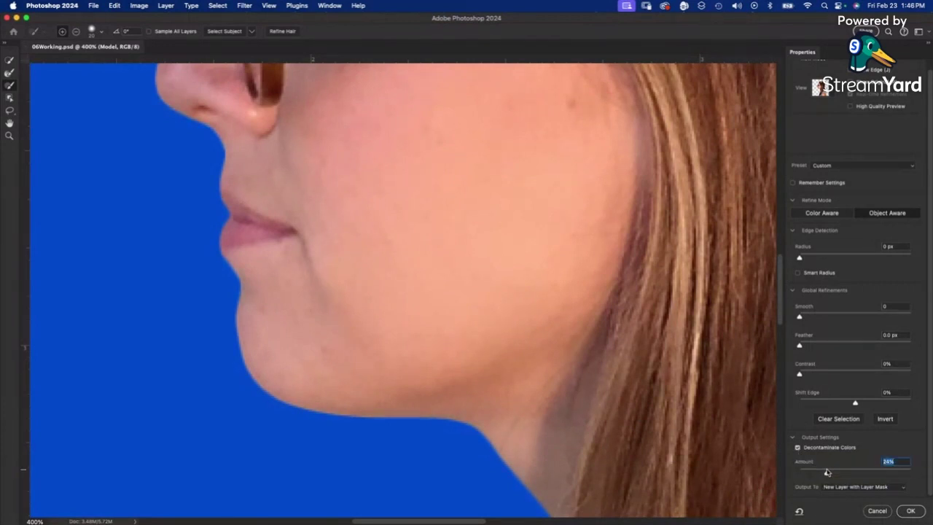
{"action": "left_click", "coordinate": [798, 449]}
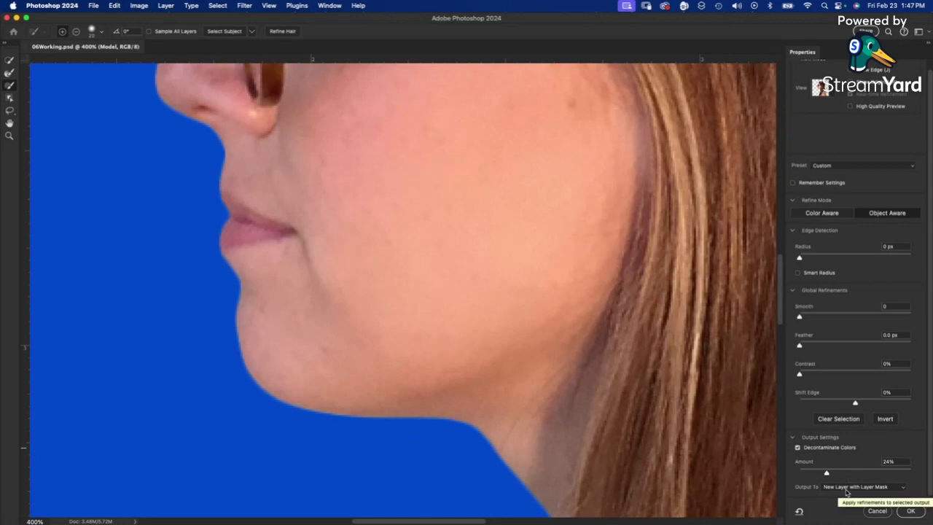
{"action": "left_click", "coordinate": [847, 493]}
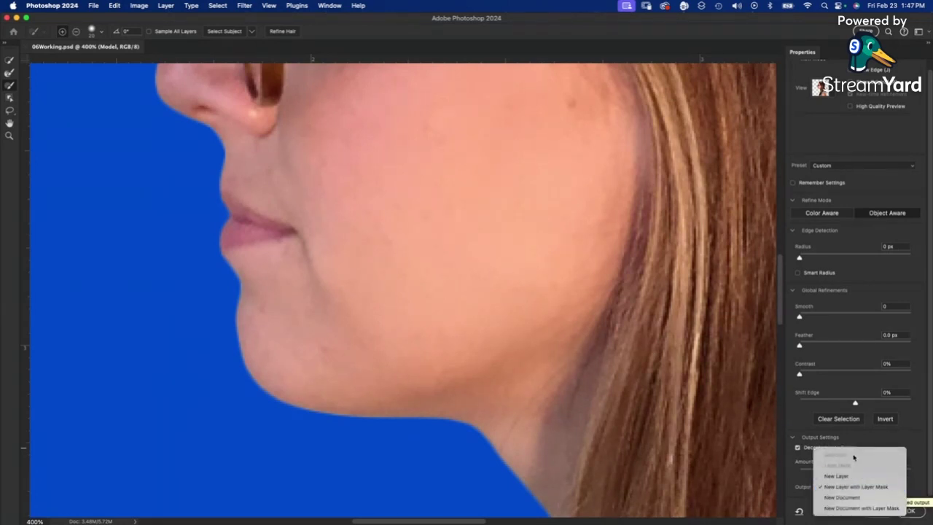
{"action": "left_click", "coordinate": [843, 490]}
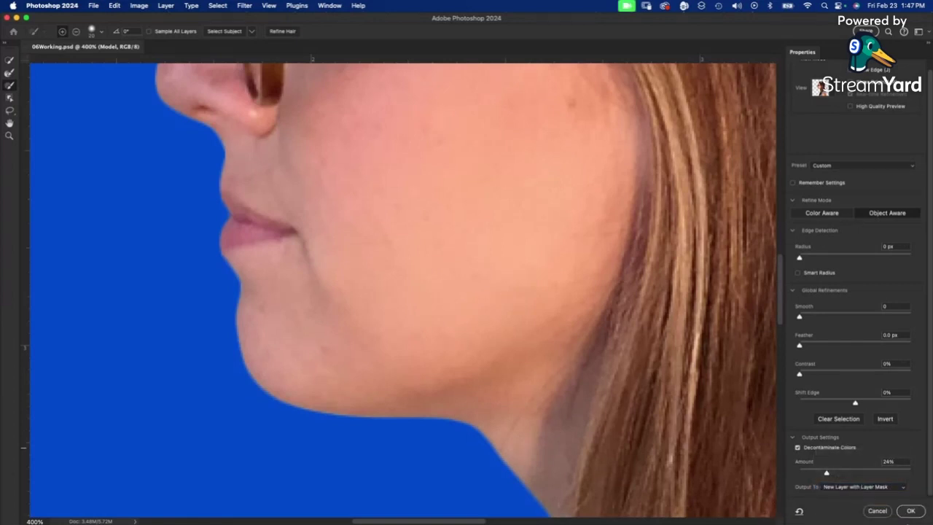
{"action": "left_click", "coordinate": [908, 512]}
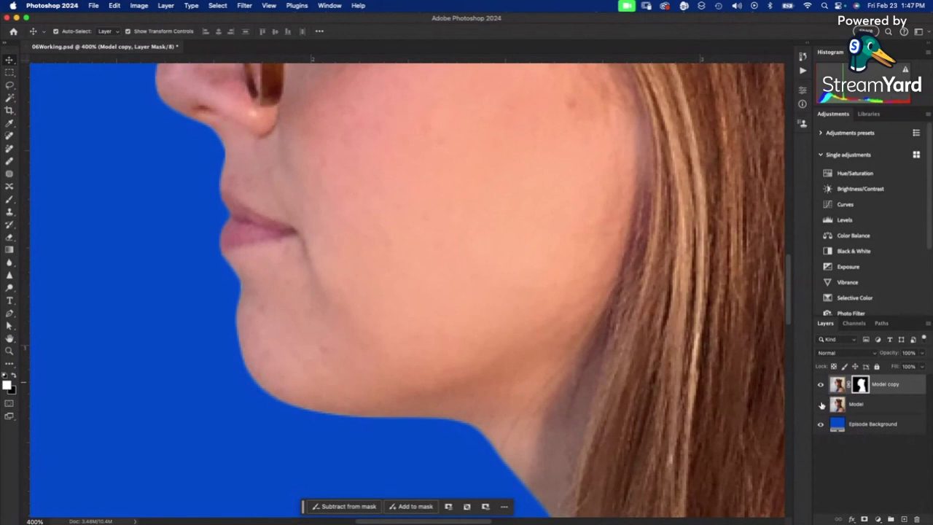
- Compare the whole cutout with the original photo by showing and hiding the Model layer
{"action": "key", "text": "super+0"}
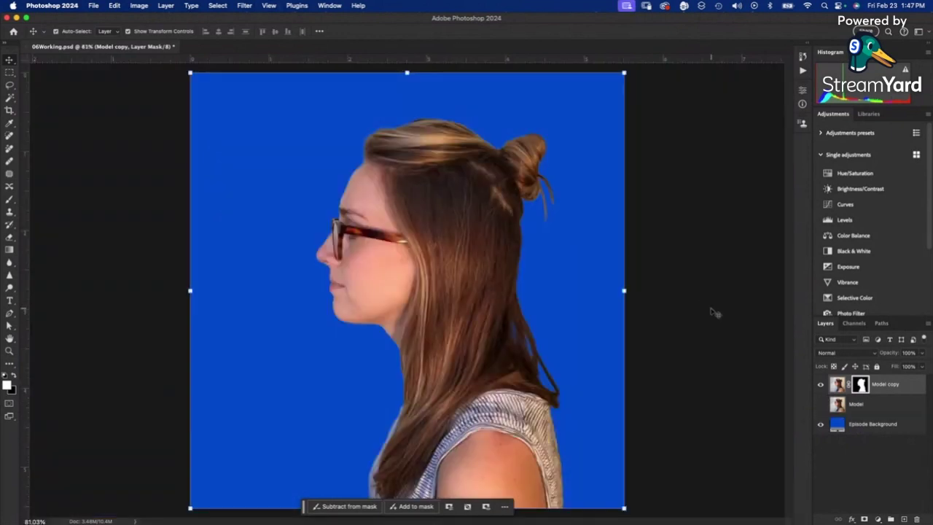
{"action": "left_click", "coordinate": [822, 404]}
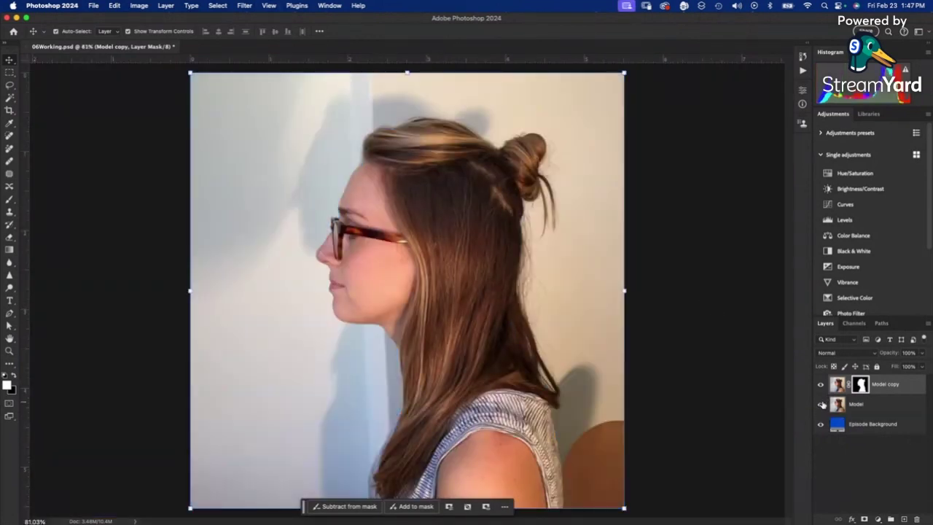
{"action": "left_click", "coordinate": [822, 405]}
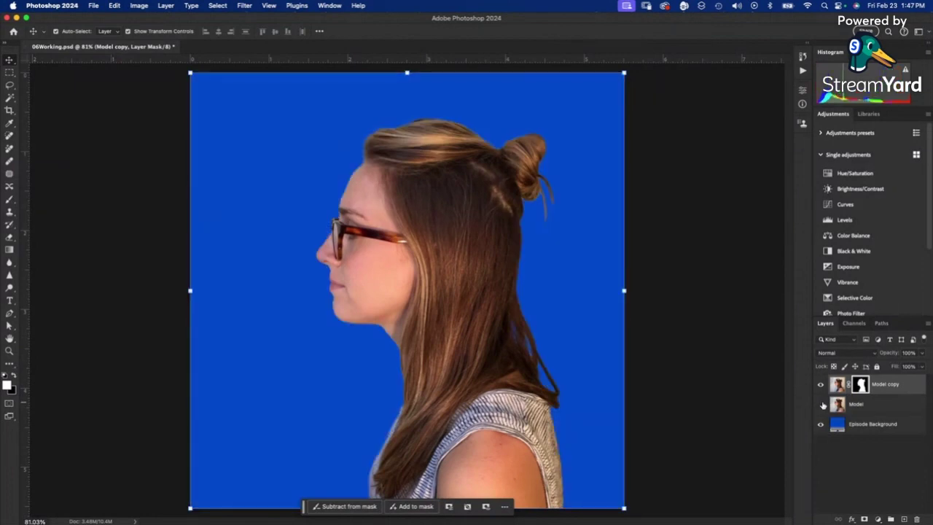
- Examine the cutout's edges up close at 300%, from the chin and glasses up to the forehead and hair
{"action": "key", "text": "super+equal"}
{"action": "key", "text": "super+equal"}
{"action": "key", "text": "super+equal"}
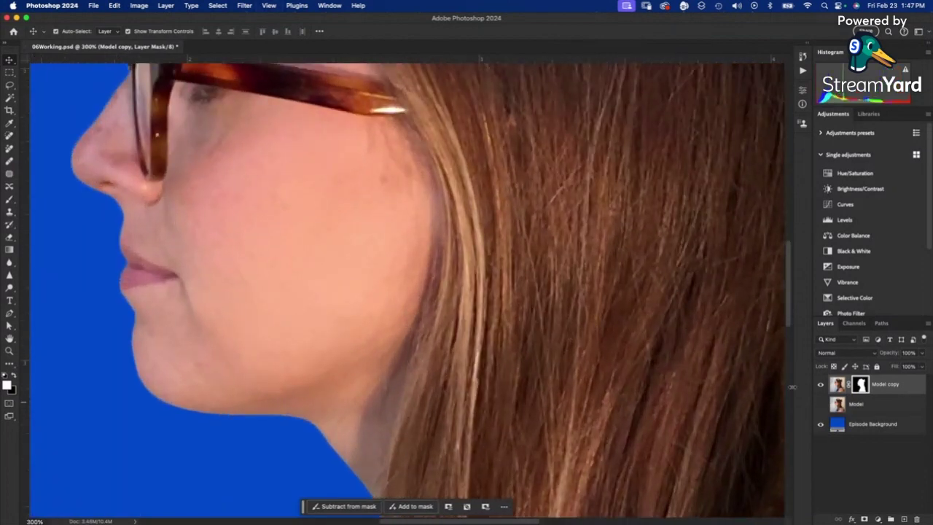
{"action": "scroll", "coordinate": [429, 308], "scroll_direction": "up", "scroll_amount": 5}
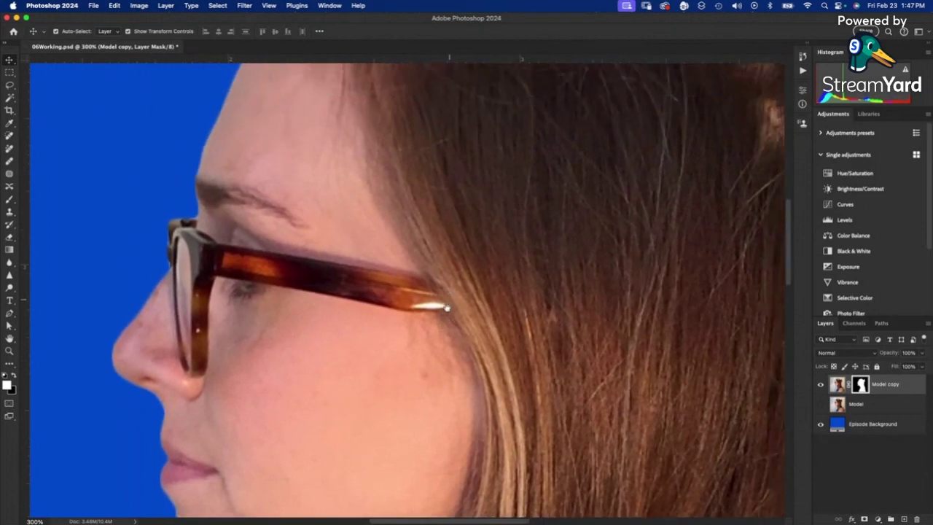
{"action": "scroll", "coordinate": [448, 309], "scroll_direction": "up", "scroll_amount": 5}
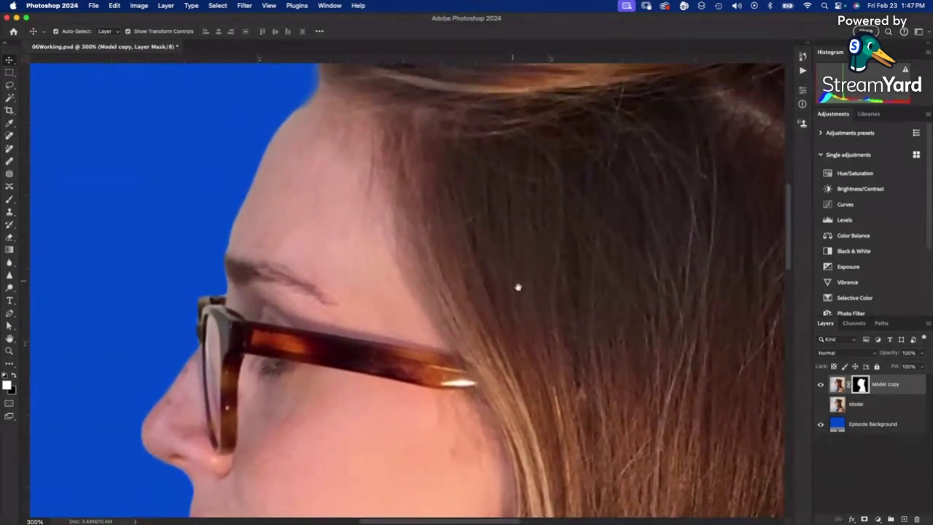
{"action": "scroll", "coordinate": [518, 287], "scroll_direction": "up", "scroll_amount": 5}
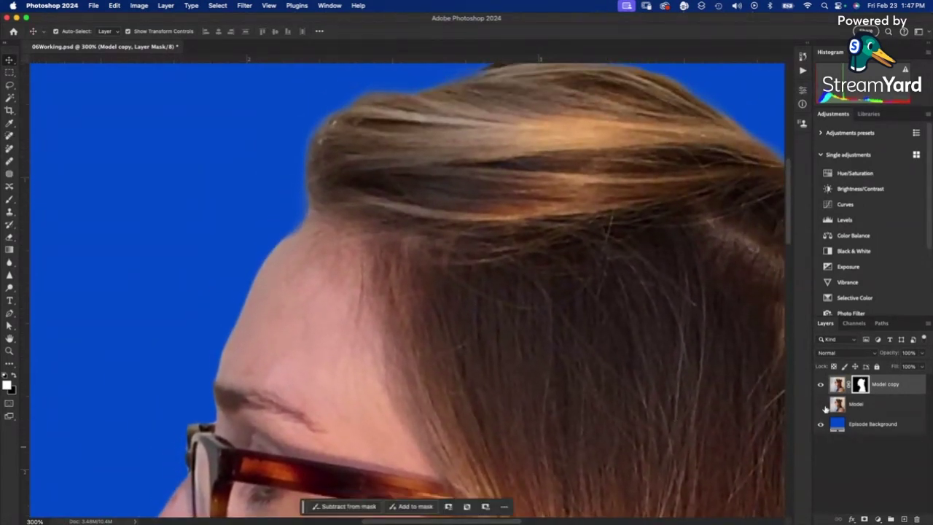
- Show the original Model layer to examine the flyaway hairs around the head, bun and back, and hide it again
{"action": "left_click", "coordinate": [821, 405]}
{"action": "scroll", "coordinate": [437, 258], "scroll_direction": "up", "scroll_amount": 3}
{"action": "scroll", "coordinate": [437, 258], "scroll_direction": "right", "scroll_amount": 3}
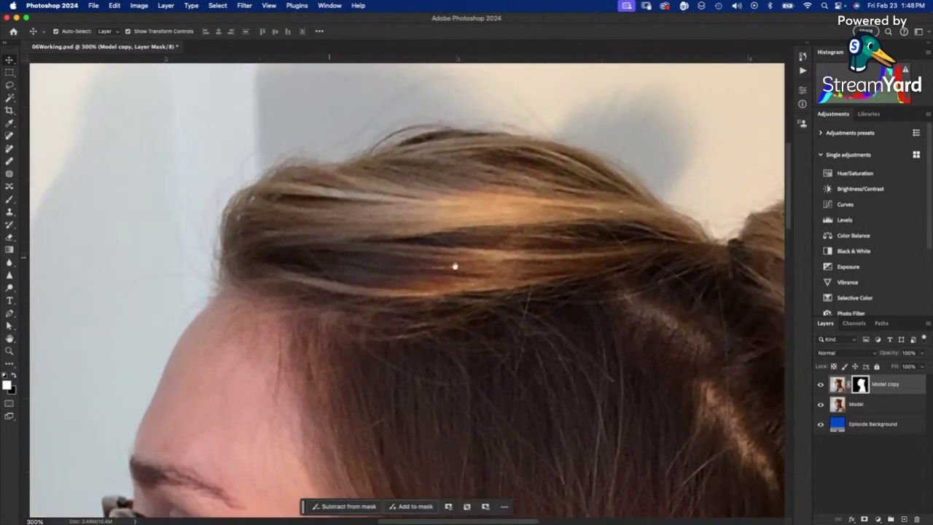
{"action": "scroll", "coordinate": [546, 310], "scroll_direction": "right", "scroll_amount": 1}
{"action": "scroll", "coordinate": [545, 310], "scroll_direction": "right", "scroll_amount": 5}
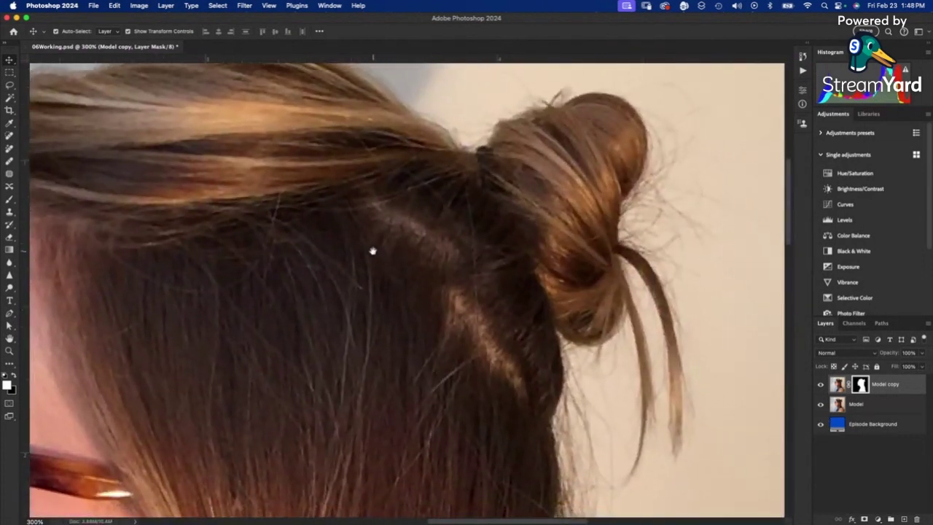
{"action": "scroll", "coordinate": [371, 250], "scroll_direction": "down", "scroll_amount": 5}
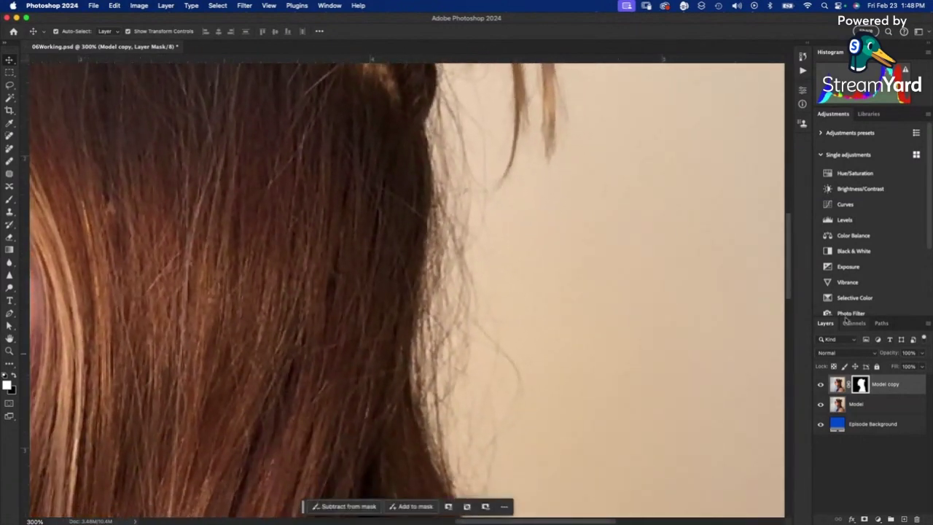
{"action": "key", "text": "super+0"}
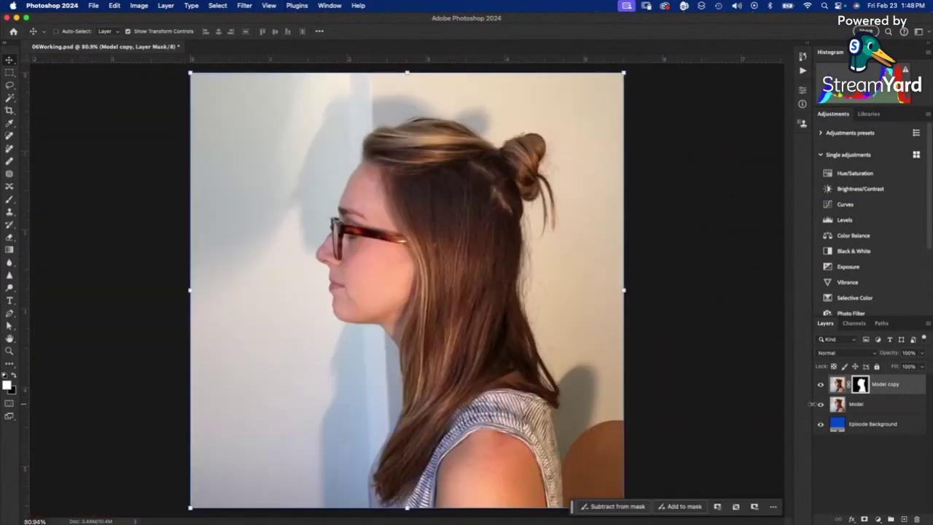
{"action": "left_click", "coordinate": [820, 404]}
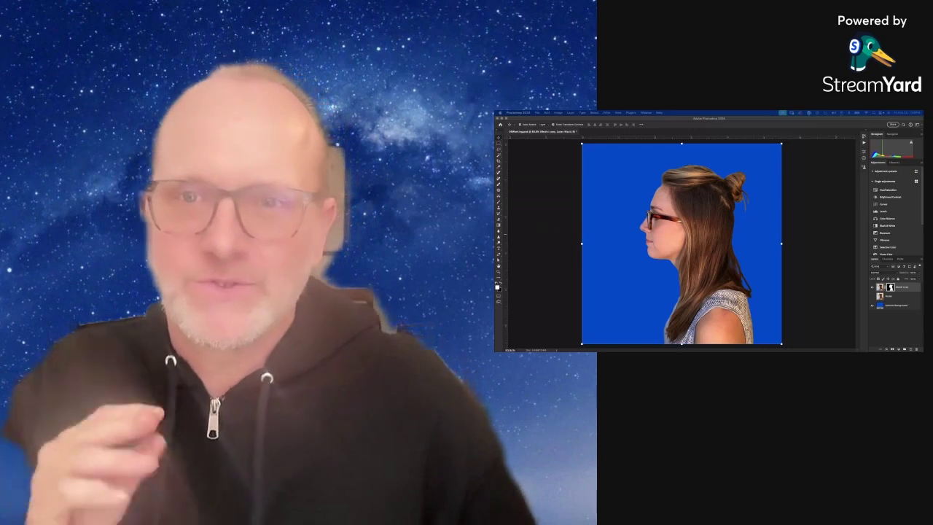